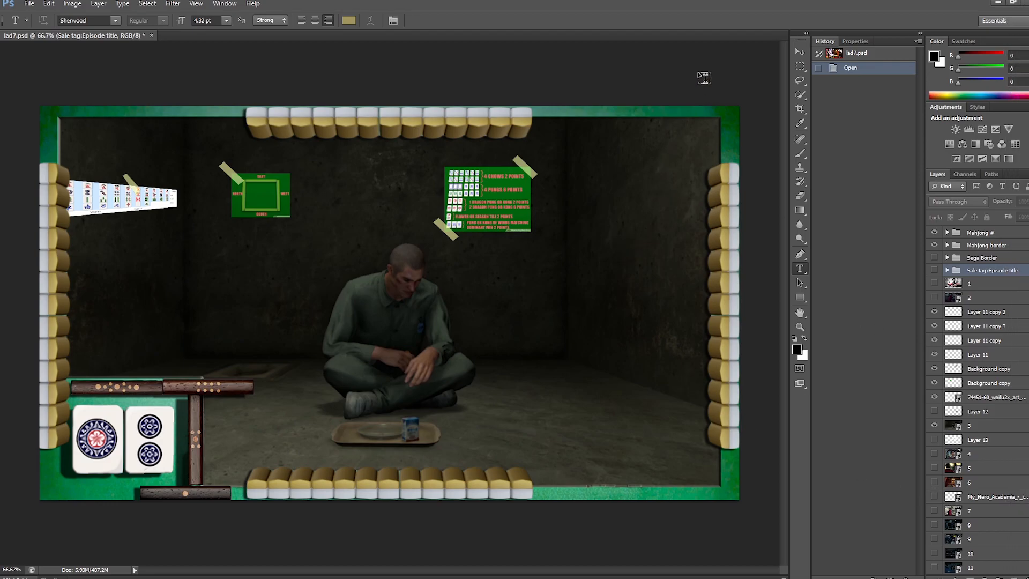
Step: Hide the Mahjong # and Mahjong border groups
{"action": "left_click", "coordinate": [699, 61]}
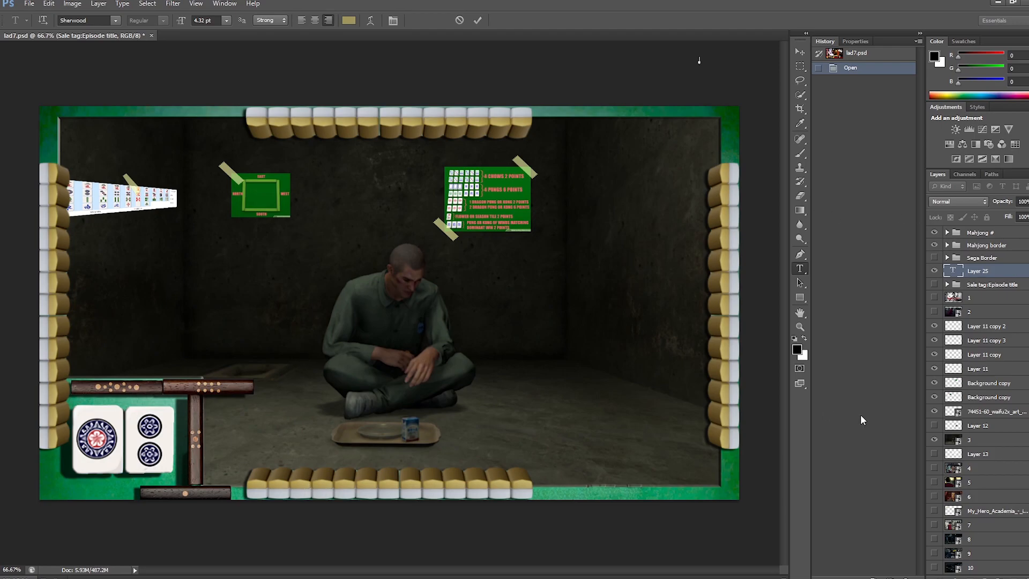
{"action": "left_click", "coordinate": [935, 233]}
{"action": "left_click", "coordinate": [934, 245]}
{"action": "scroll", "coordinate": [934, 365], "scroll_direction": "down", "scroll_amount": 3}
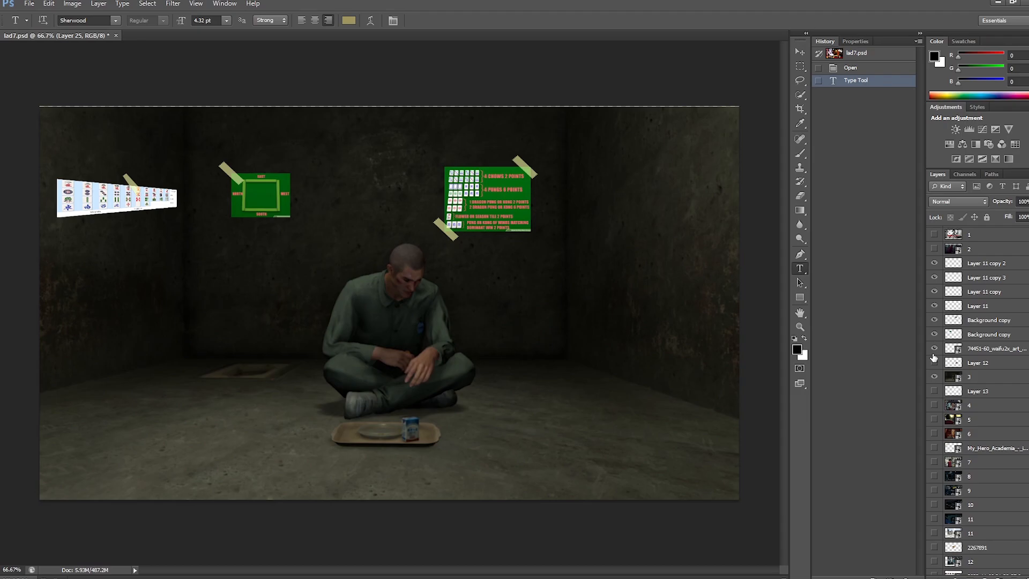
Step: Hide the prison cell background layer 3 and all the wall poster and tape layers above it
{"action": "left_click", "coordinate": [934, 339]}
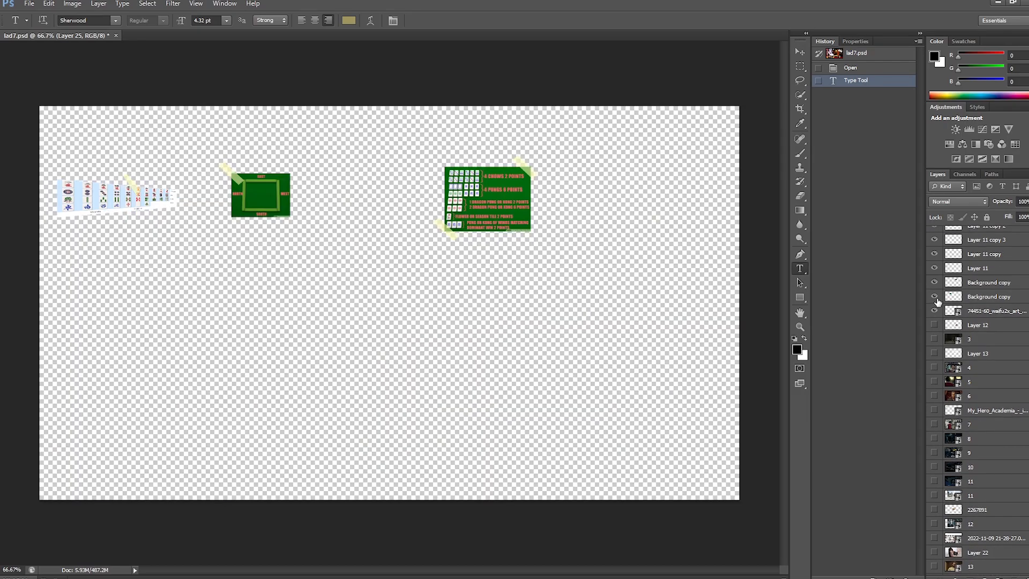
{"action": "left_click", "coordinate": [935, 296]}
{"action": "left_click", "coordinate": [935, 268]}
{"action": "left_click", "coordinate": [934, 254]}
{"action": "scroll", "coordinate": [935, 258], "scroll_direction": "up", "scroll_amount": 1}
{"action": "left_click", "coordinate": [934, 265]}
{"action": "left_click", "coordinate": [933, 306]}
{"action": "left_click", "coordinate": [934, 335]}
{"action": "scroll", "coordinate": [943, 375], "scroll_direction": "down", "scroll_amount": 4}
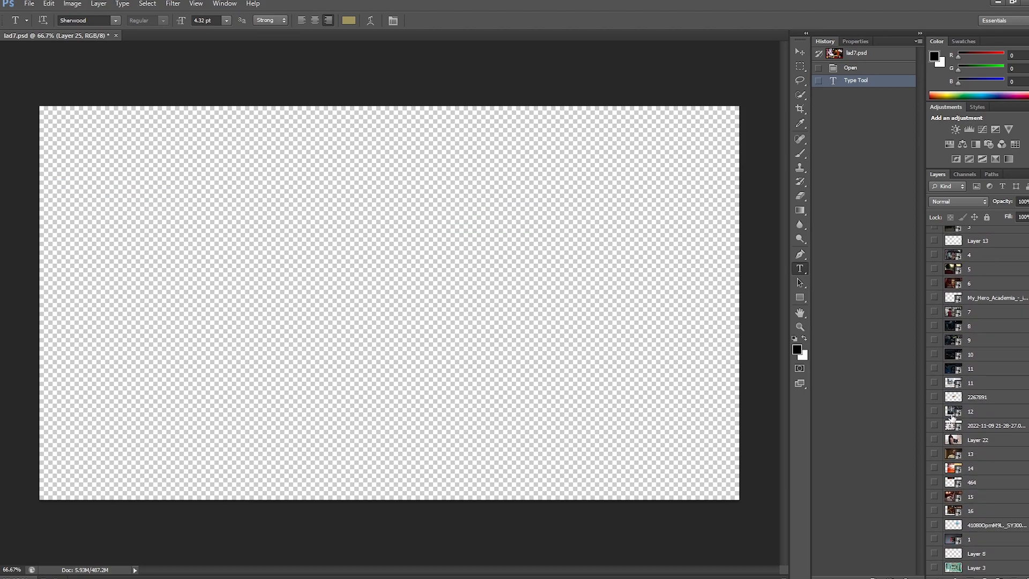
Step: Show the mahjong game screenshot on Layer 3 together with the Mahjong border group
{"action": "left_click", "coordinate": [934, 568]}
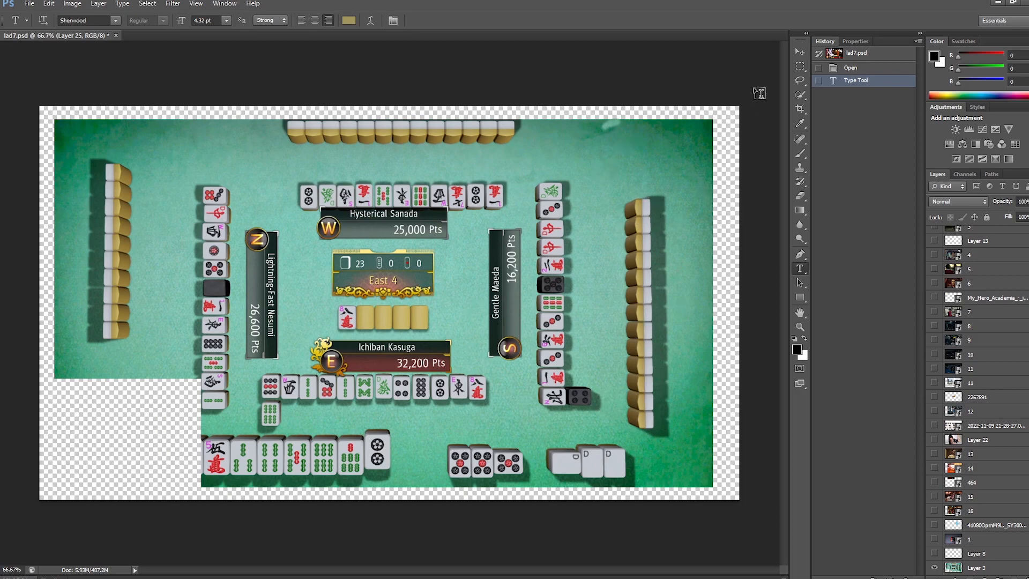
{"action": "left_click", "coordinate": [799, 52]}
{"action": "scroll", "coordinate": [944, 331], "scroll_direction": "up", "scroll_amount": 5}
{"action": "scroll", "coordinate": [944, 334], "scroll_direction": "up", "scroll_amount": 1}
{"action": "left_click", "coordinate": [933, 246]}
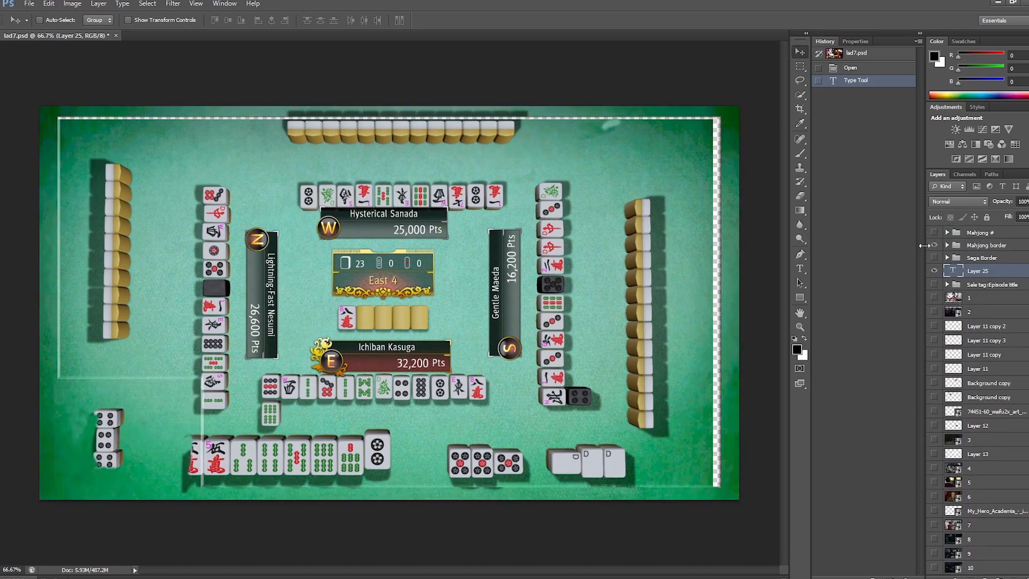
Step: Show the Mahjong # group and hide the empty text layer Layer 25
{"action": "left_click", "coordinate": [933, 271]}
{"action": "left_click", "coordinate": [932, 245]}
{"action": "left_click", "coordinate": [935, 246]}
{"action": "left_click", "coordinate": [934, 245]}
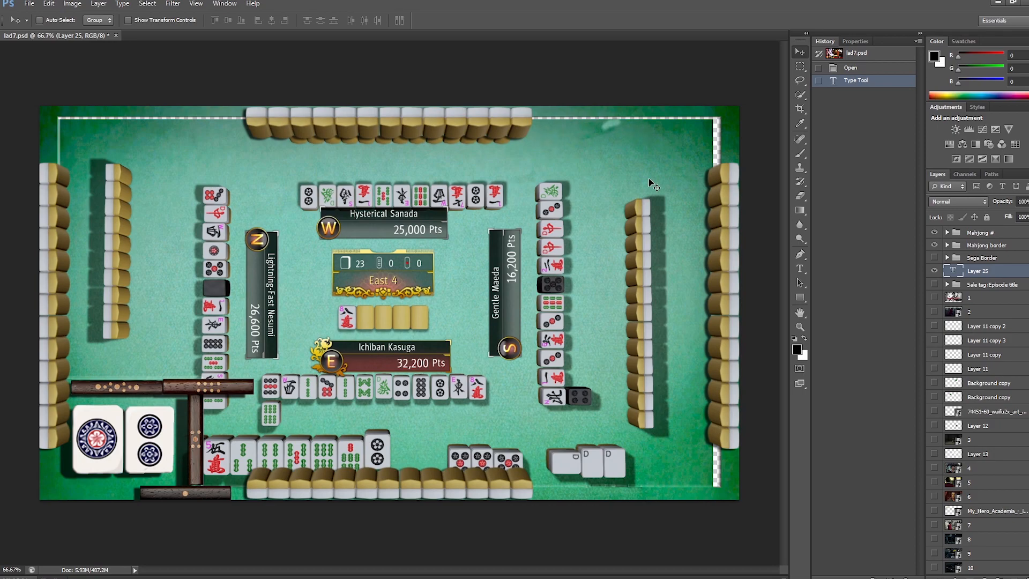
{"action": "left_click", "coordinate": [934, 271]}
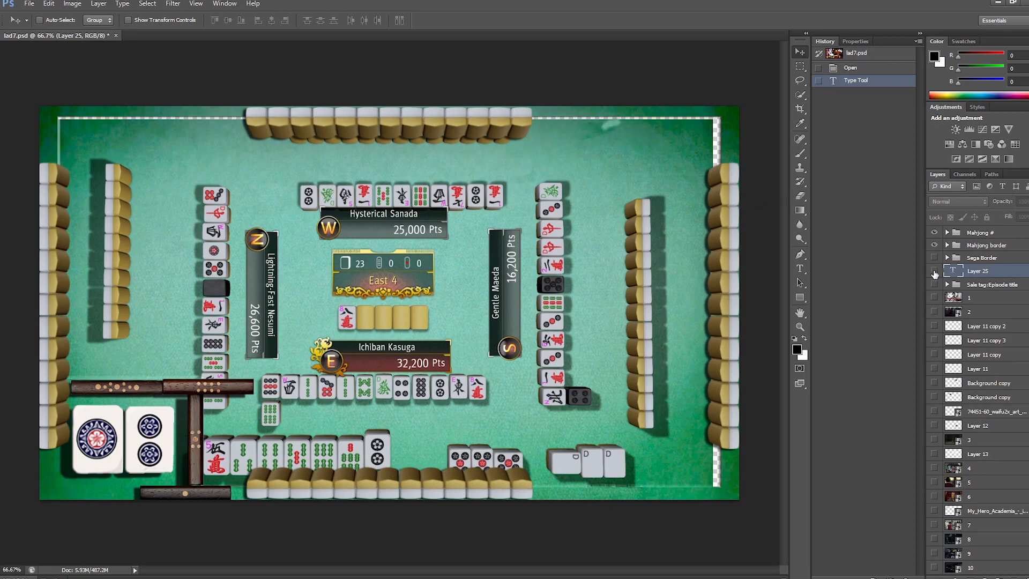
Step: Hide the Mahjong border group, leaving the Mahjong # group over the game screenshot
{"action": "left_click", "coordinate": [934, 245]}
{"action": "left_click", "coordinate": [935, 245]}
{"action": "left_click", "coordinate": [934, 246]}
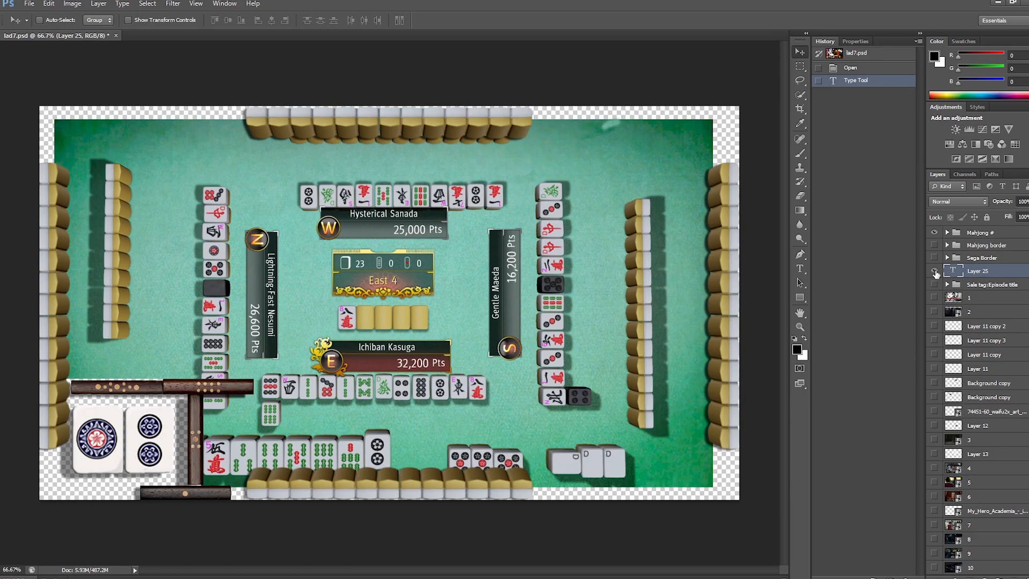
Step: Expand the Mahjong # group and toggle its visibility off and back on to check its contents
{"action": "left_click", "coordinate": [947, 232]}
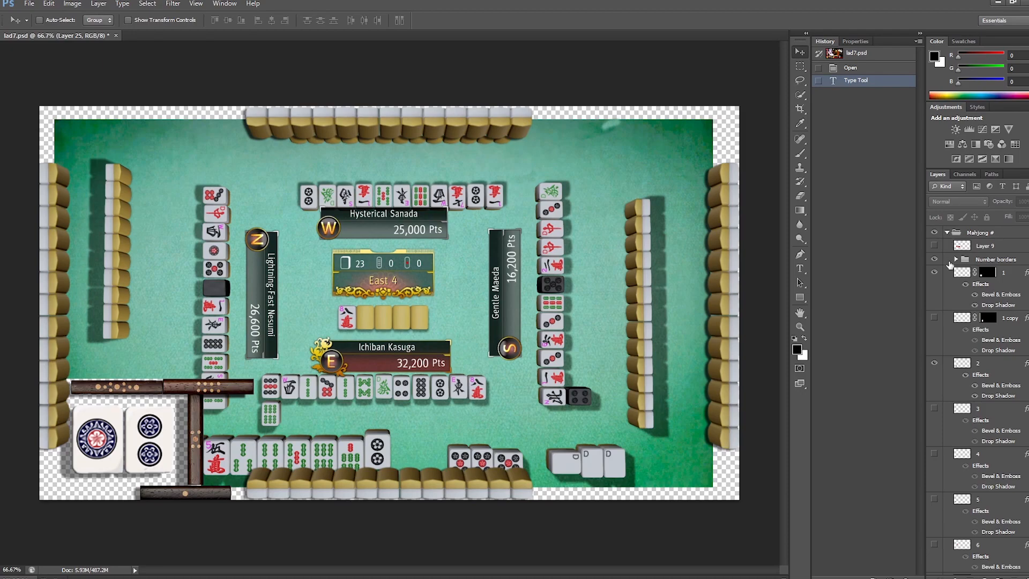
{"action": "scroll", "coordinate": [962, 370], "scroll_direction": "down", "scroll_amount": 1}
{"action": "scroll", "coordinate": [957, 366], "scroll_direction": "up", "scroll_amount": 1}
{"action": "left_click", "coordinate": [935, 232]}
{"action": "left_click", "coordinate": [935, 232]}
Step: Hide the mahjong game screenshot on Layer 3 and return to the number tile layers
{"action": "scroll", "coordinate": [964, 461], "scroll_direction": "down", "scroll_amount": 6}
{"action": "scroll", "coordinate": [980, 454], "scroll_direction": "down", "scroll_amount": 15}
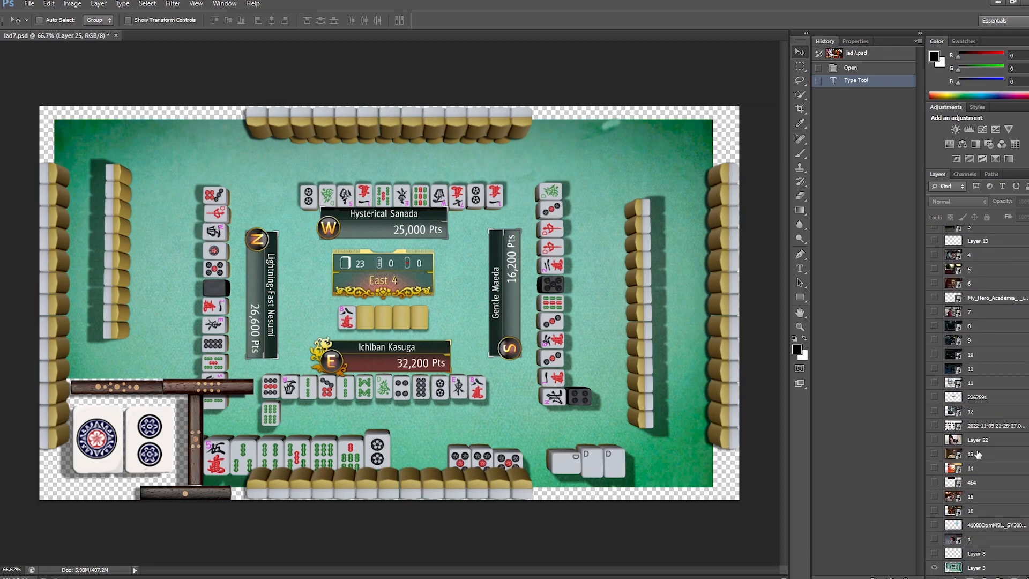
{"action": "left_click", "coordinate": [934, 565]}
{"action": "scroll", "coordinate": [946, 509], "scroll_direction": "up", "scroll_amount": 15}
{"action": "scroll", "coordinate": [950, 464], "scroll_direction": "up", "scroll_amount": 10}
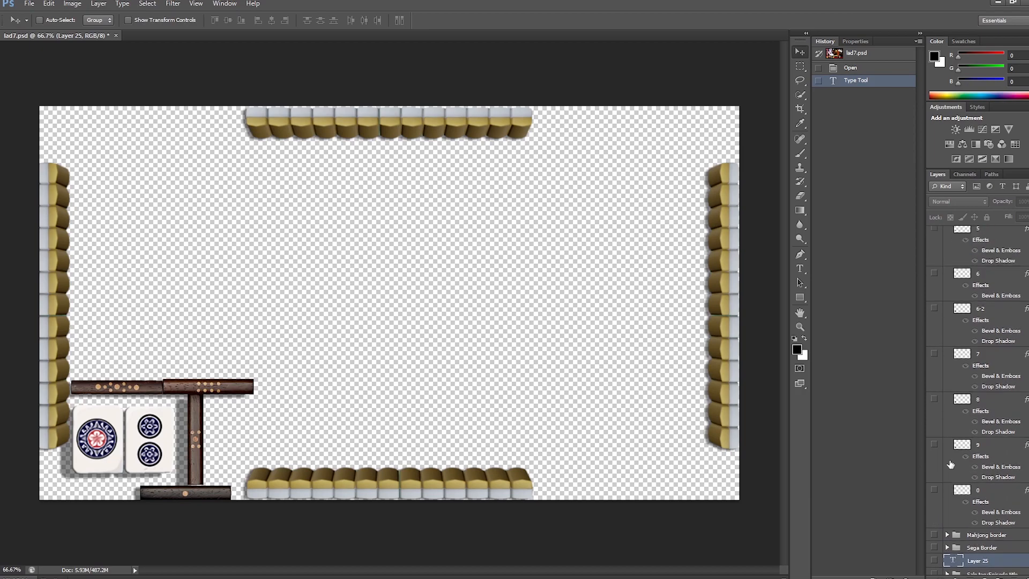
{"action": "scroll", "coordinate": [950, 426], "scroll_direction": "up", "scroll_amount": 1}
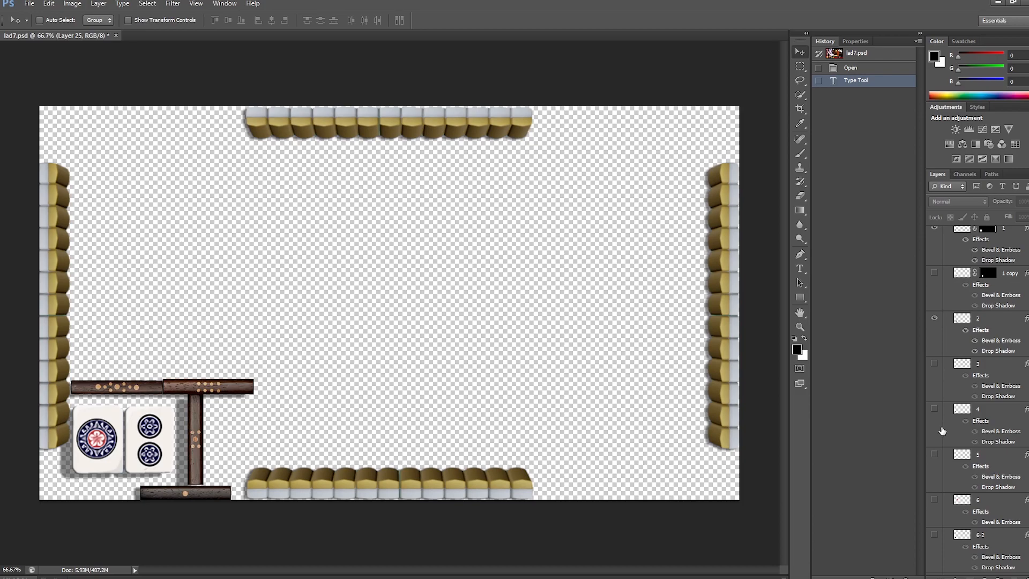
{"action": "scroll", "coordinate": [945, 412], "scroll_direction": "up", "scroll_amount": 2}
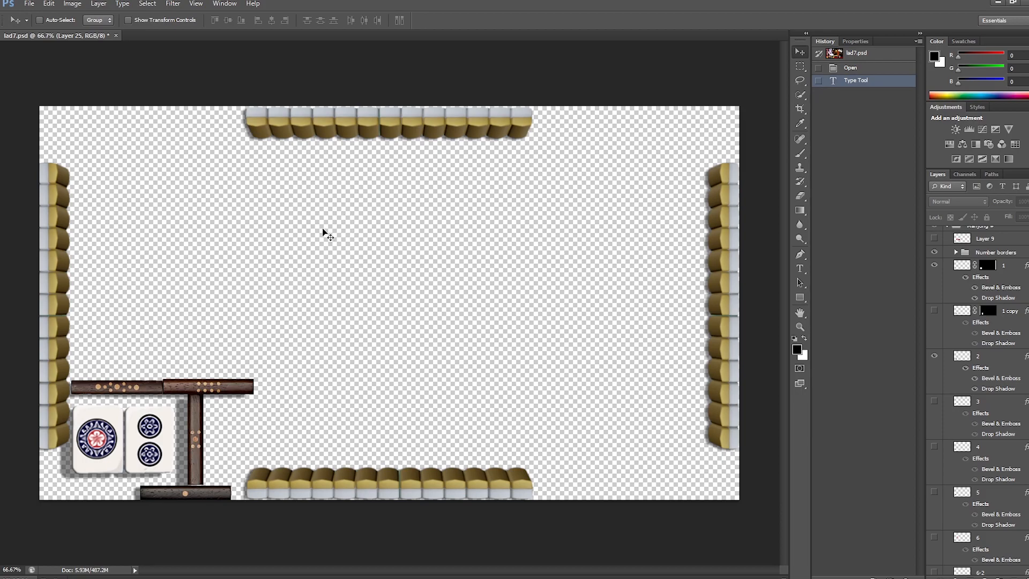
Step: Show Layer 3's mahjong game screenshot for comparison with the tile frame, and hide it again
{"action": "scroll", "coordinate": [978, 397], "scroll_direction": "down", "scroll_amount": 10}
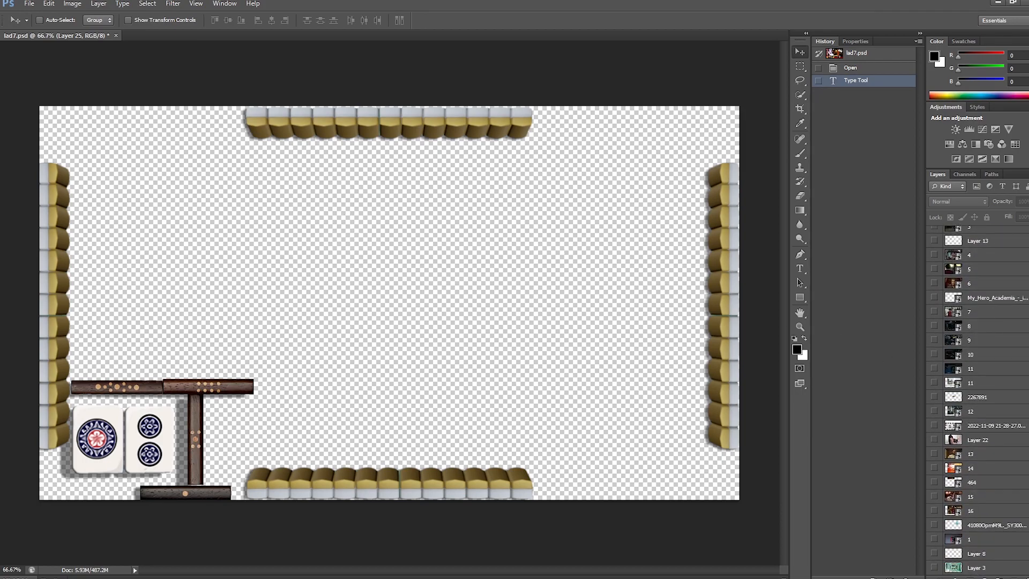
{"action": "left_click", "coordinate": [933, 567]}
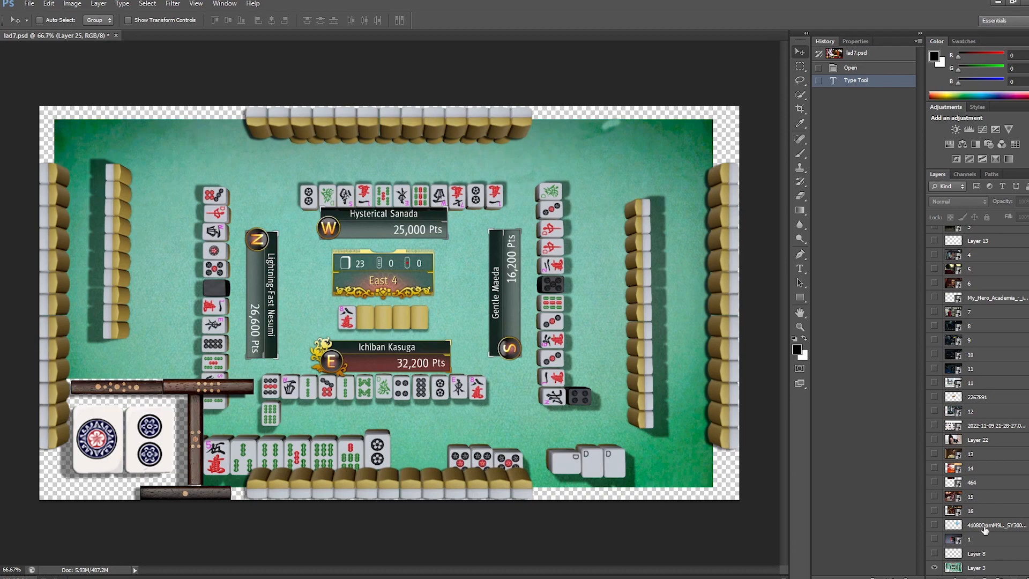
{"action": "left_click", "coordinate": [972, 566]}
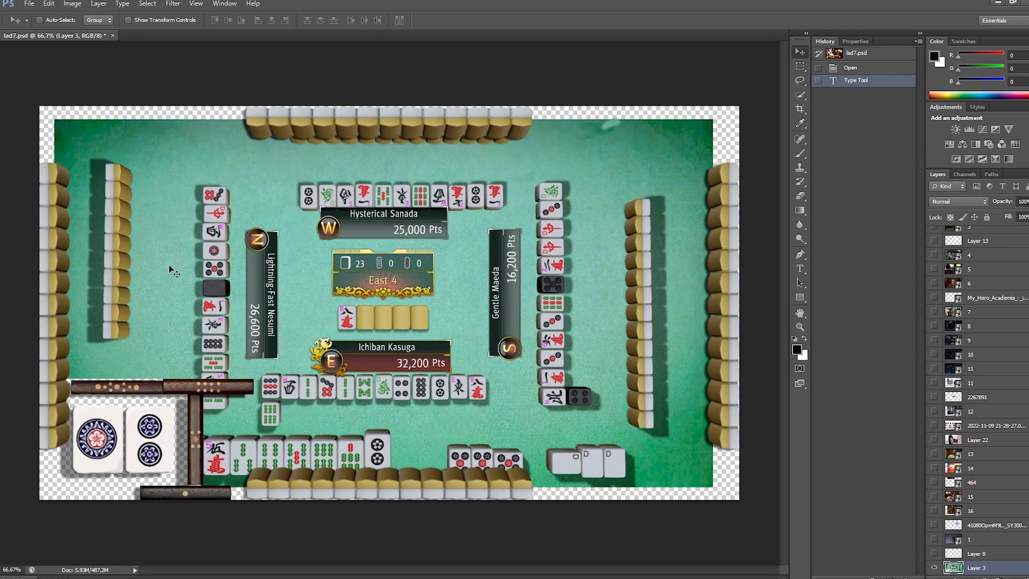
{"action": "left_click", "coordinate": [934, 567]}
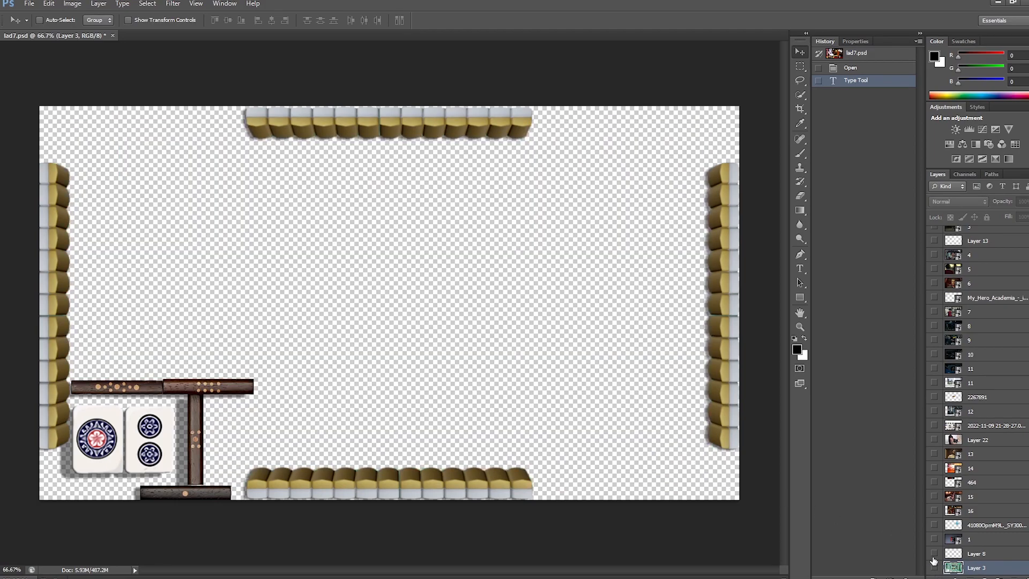
Step: Hide tile layers 2 and 1 in the Mahjong # group to empty the number frame
{"action": "scroll", "coordinate": [959, 498], "scroll_direction": "up", "scroll_amount": 5}
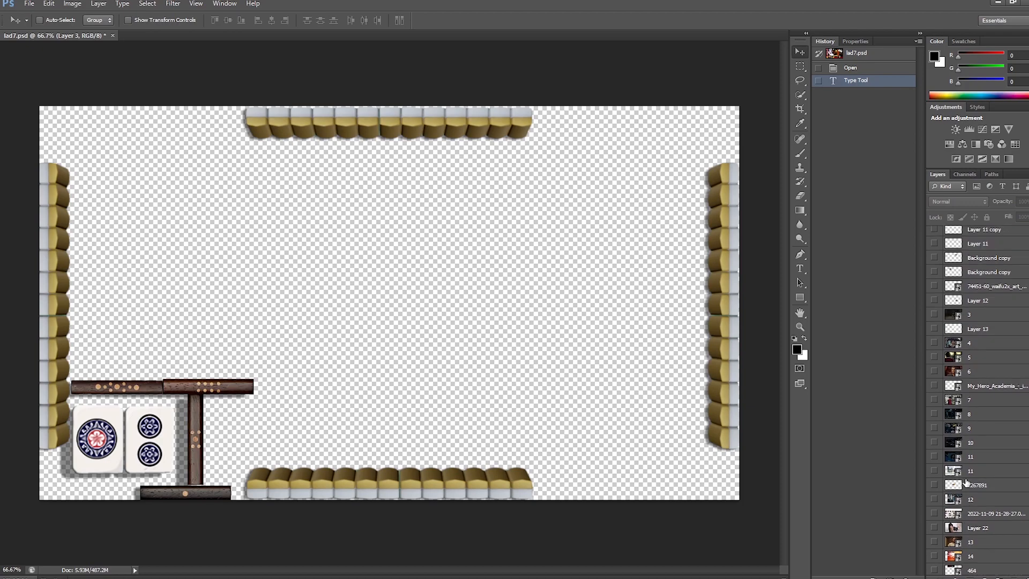
{"action": "scroll", "coordinate": [967, 481], "scroll_direction": "up", "scroll_amount": 6}
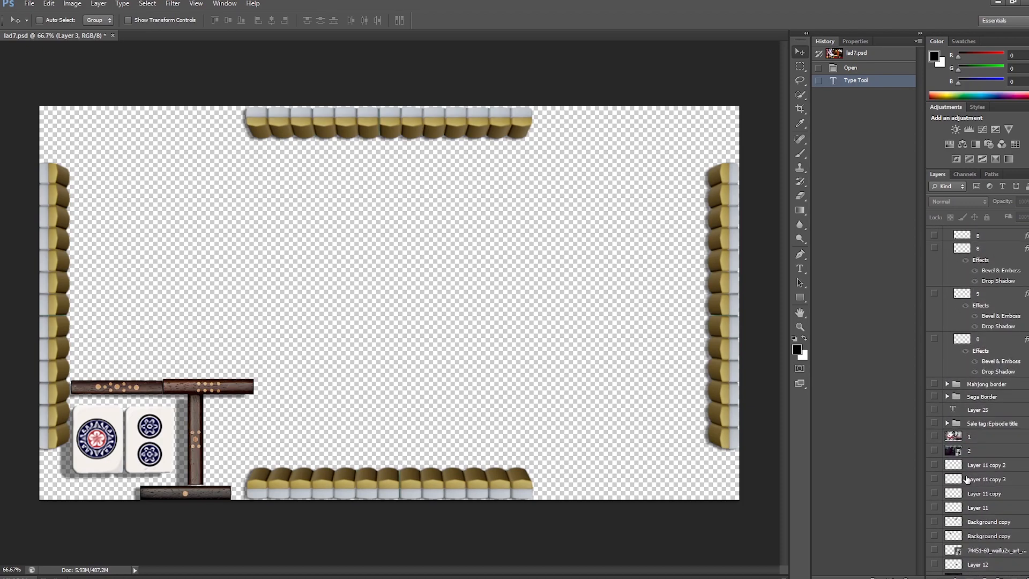
{"action": "scroll", "coordinate": [967, 476], "scroll_direction": "up", "scroll_amount": 3}
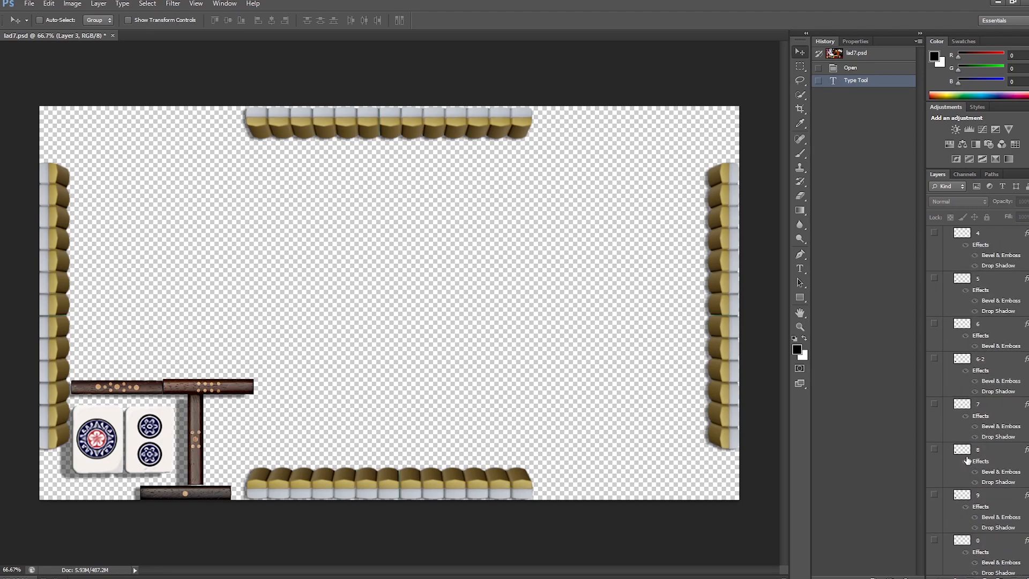
{"action": "scroll", "coordinate": [955, 370], "scroll_direction": "up", "scroll_amount": 3}
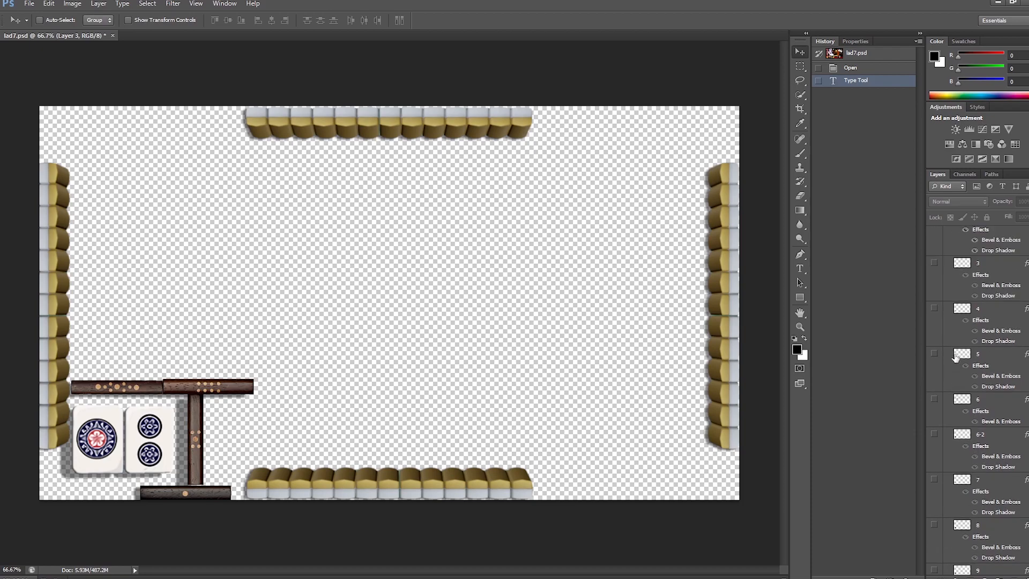
{"action": "scroll", "coordinate": [955, 277], "scroll_direction": "up", "scroll_amount": 2}
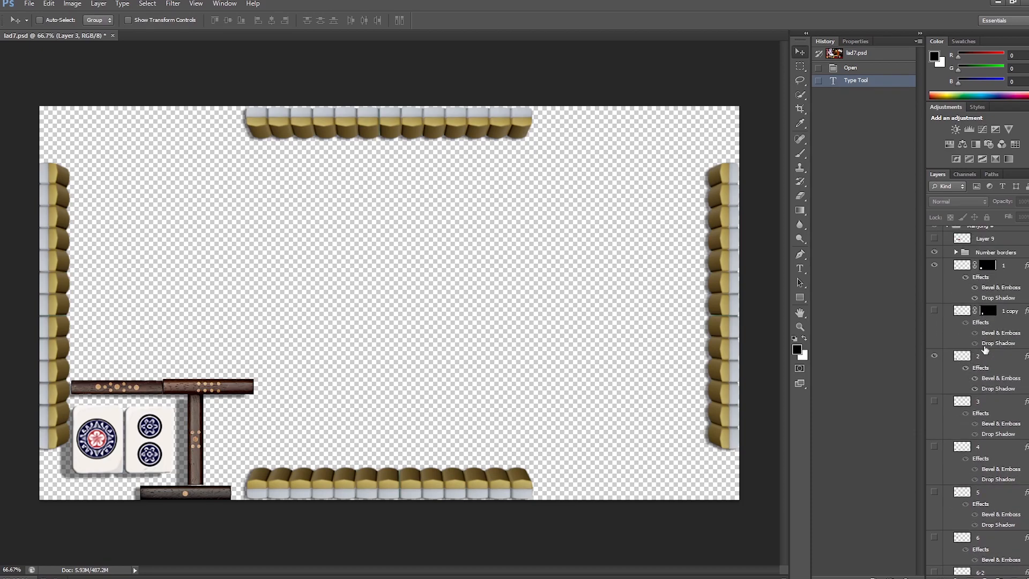
{"action": "left_click", "coordinate": [934, 357]}
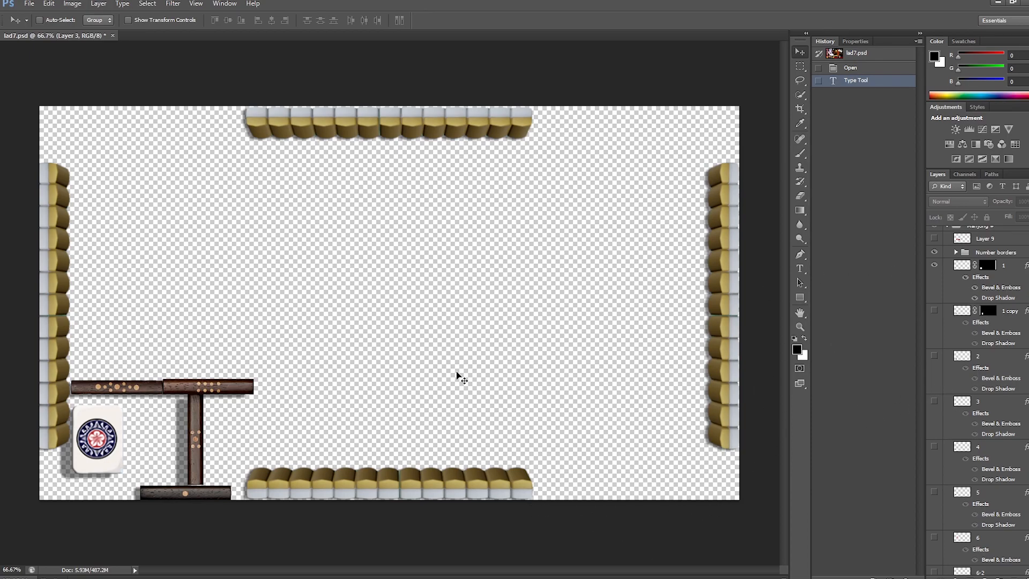
{"action": "left_click", "coordinate": [933, 265]}
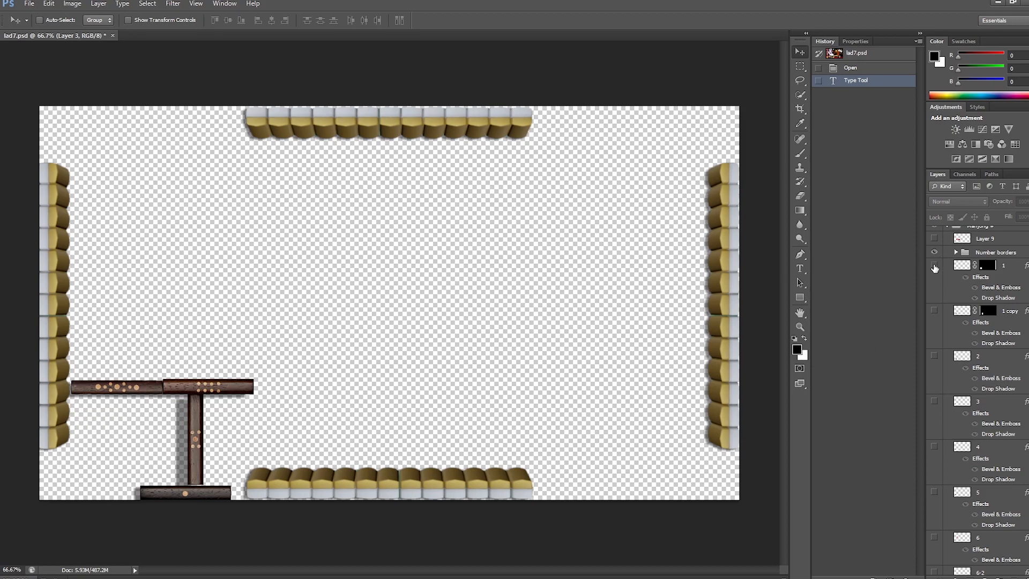
Step: Show tile layers 1 and 1 copy side by side in the number frame
{"action": "left_click", "coordinate": [934, 265]}
{"action": "left_click", "coordinate": [933, 310]}
{"action": "left_click", "coordinate": [934, 265]}
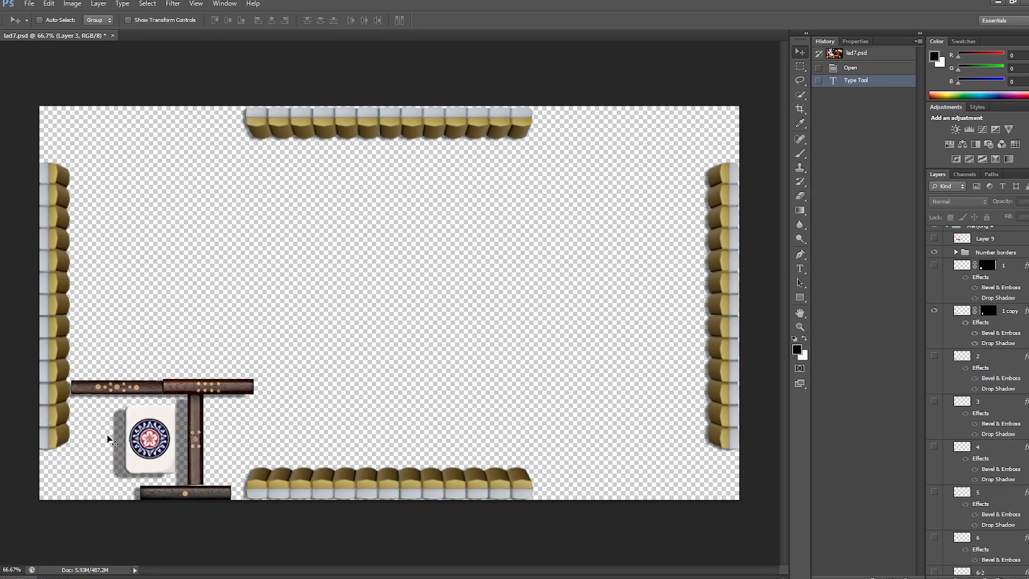
{"action": "left_click", "coordinate": [934, 266]}
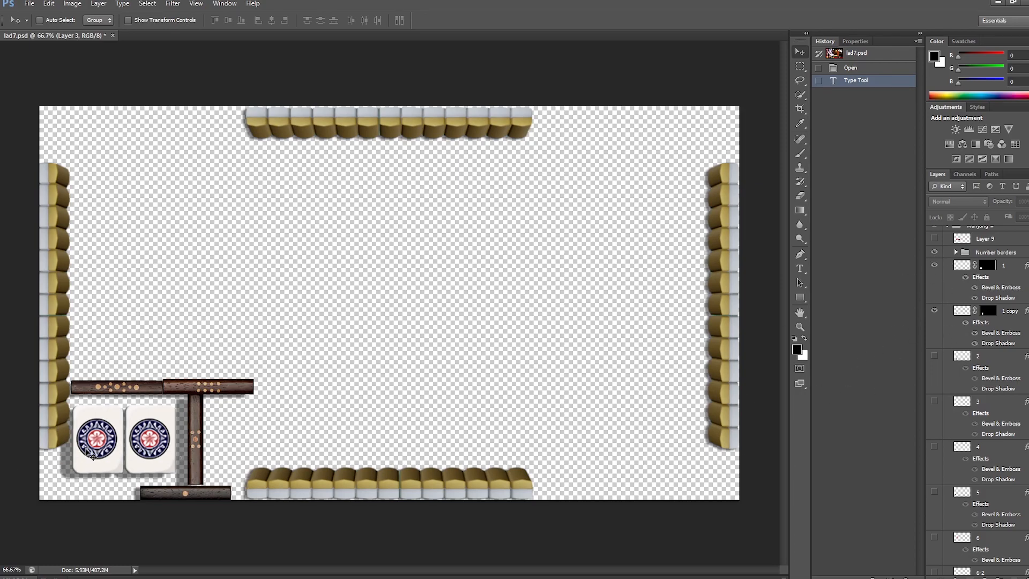
Step: Hide tile layers 1, 1 copy and 2 so the number frame is empty again
{"action": "left_click", "coordinate": [934, 311]}
{"action": "left_click", "coordinate": [933, 355]}
{"action": "left_click", "coordinate": [933, 356]}
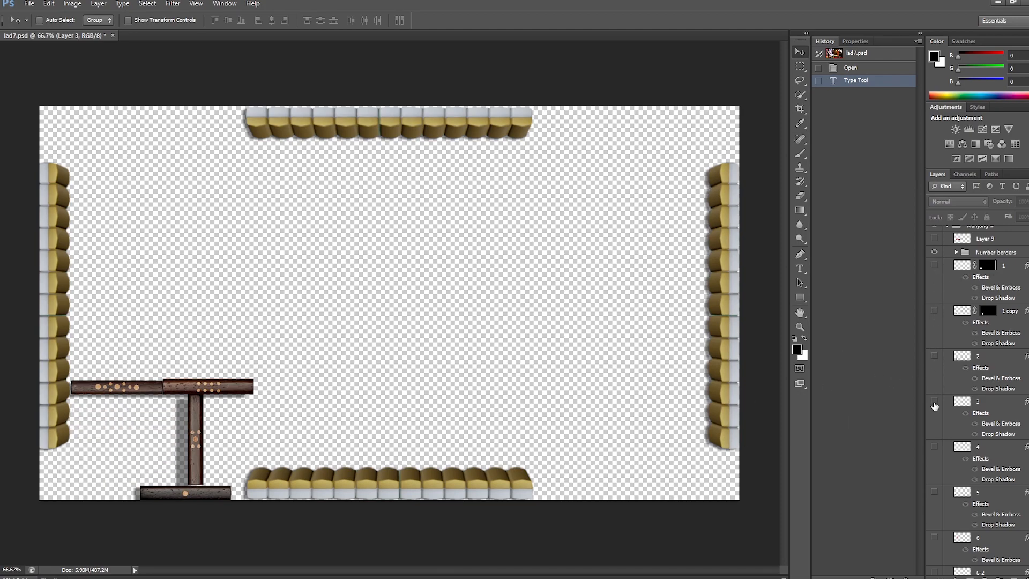
Step: Show tile layer 3 in the Mahjong # group and move the tile to the middle of the number frame
{"action": "left_click", "coordinate": [934, 400]}
{"action": "left_click_drag", "start_coordinate": [130, 441], "coordinate": [135, 440]}
{"action": "scroll", "coordinate": [1012, 394], "scroll_direction": "up", "scroll_amount": 4}
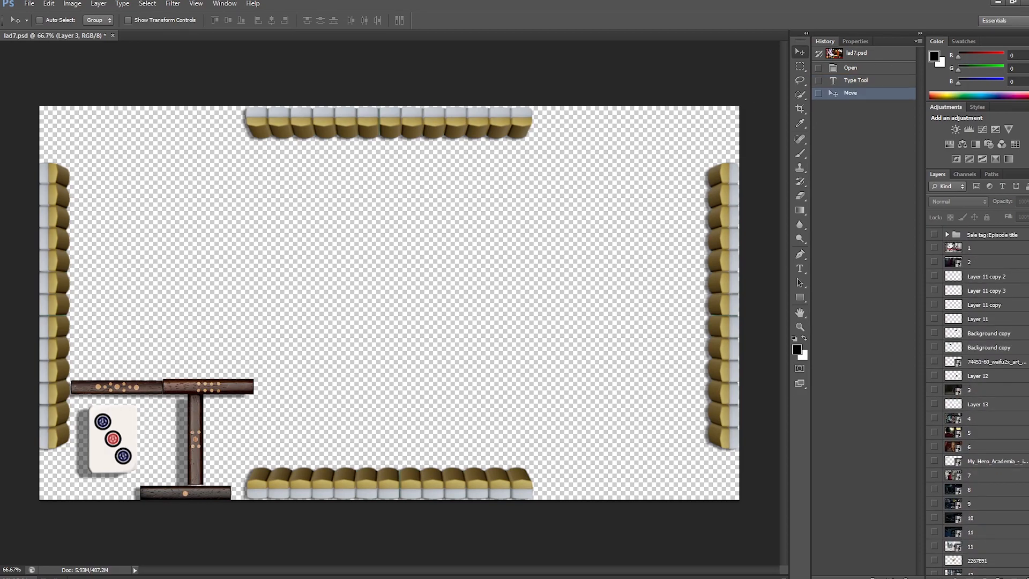
{"action": "scroll", "coordinate": [980, 375], "scroll_direction": "down", "scroll_amount": 5}
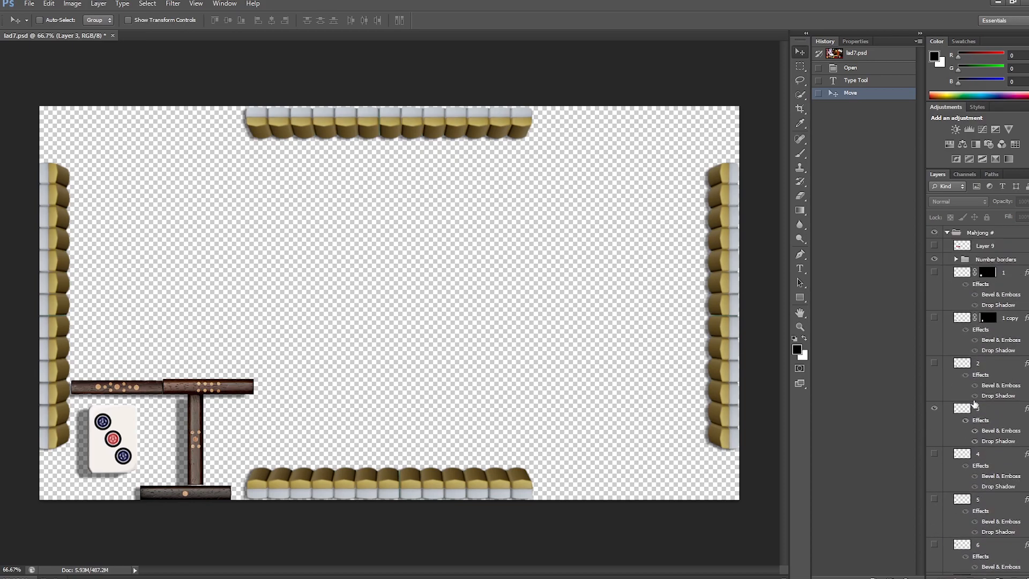
{"action": "left_click", "coordinate": [975, 411]}
{"action": "left_click_drag", "start_coordinate": [122, 432], "coordinate": [135, 437]}
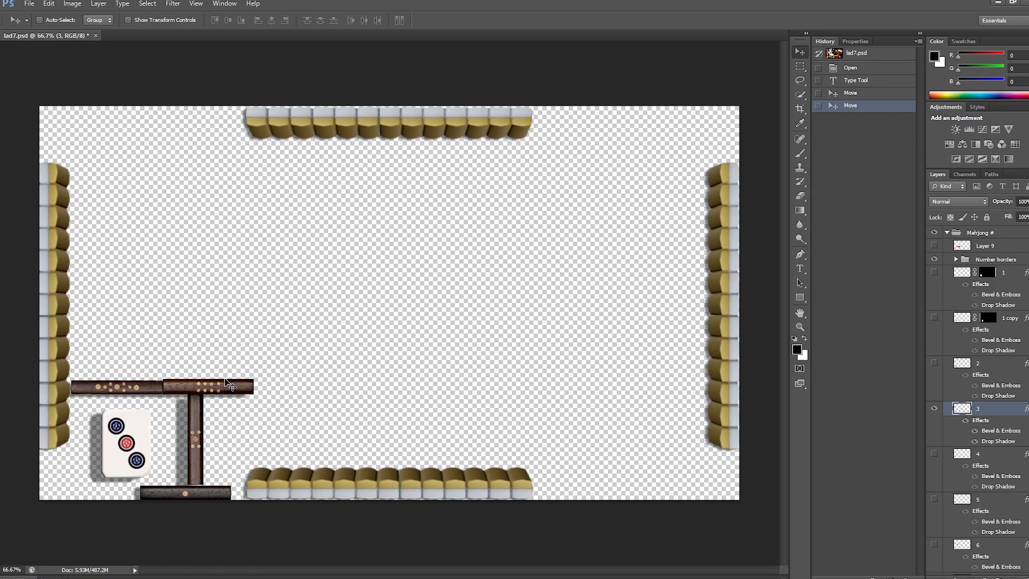
{"action": "scroll", "coordinate": [977, 378], "scroll_direction": "down", "scroll_amount": 2}
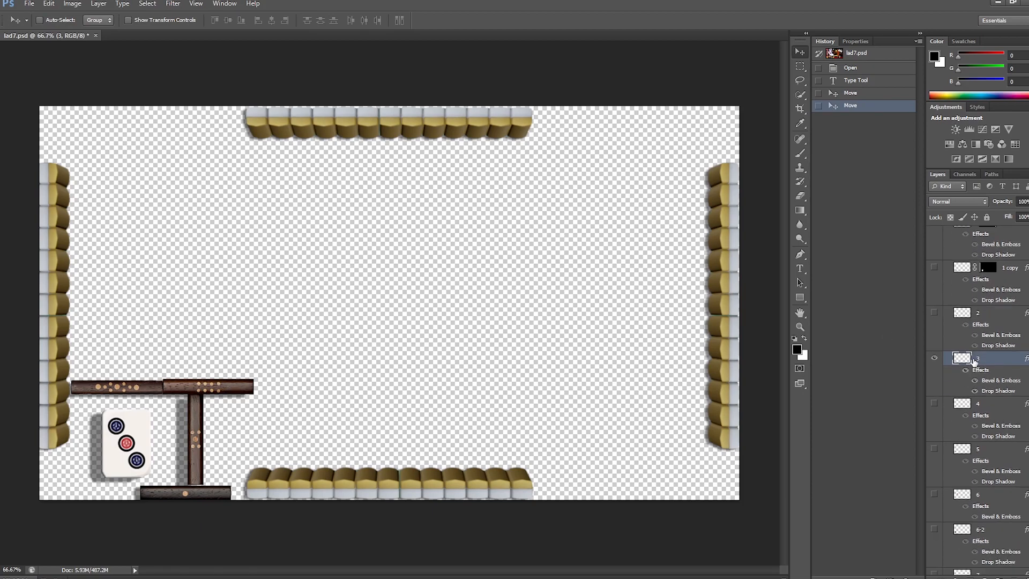
{"action": "scroll", "coordinate": [956, 352], "scroll_direction": "up", "scroll_amount": 2}
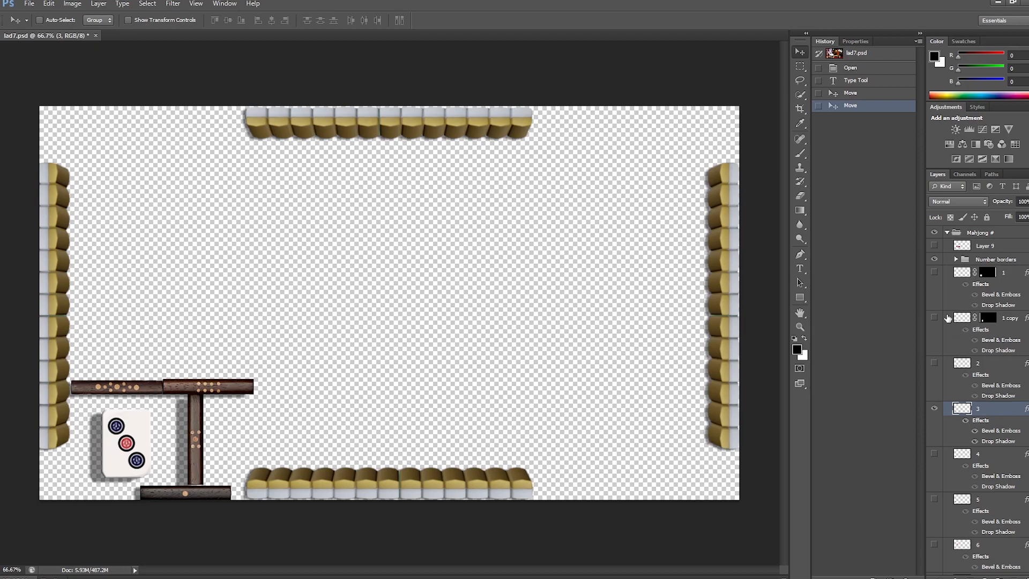
Step: Show Layer 9 with the red ICHIB lettering and tile layer 1, and hide tile layer 3
{"action": "left_click", "coordinate": [934, 247]}
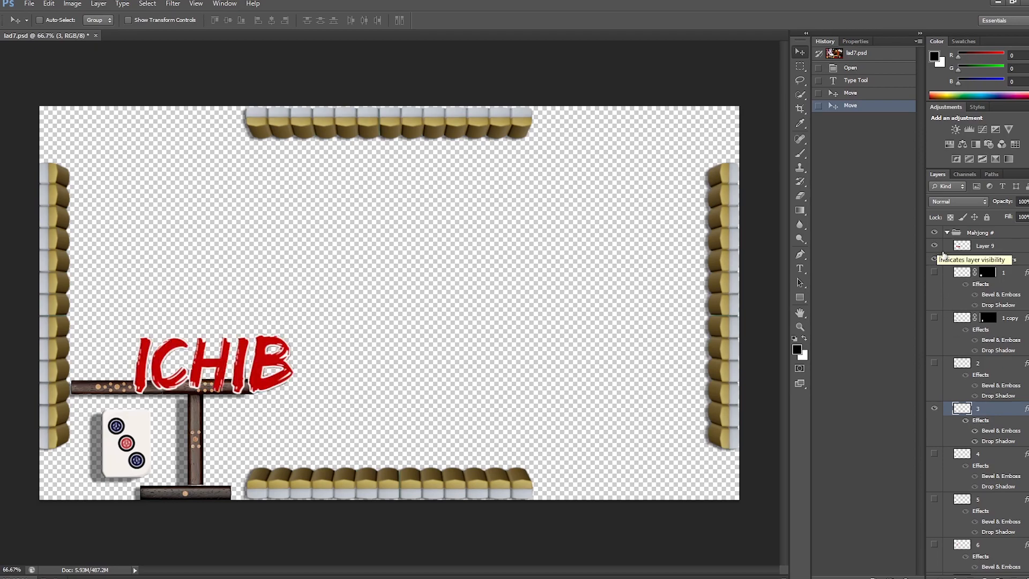
{"action": "left_click", "coordinate": [934, 273]}
{"action": "left_click", "coordinate": [934, 409]}
{"action": "scroll", "coordinate": [959, 322], "scroll_direction": "down", "scroll_amount": 3}
{"action": "scroll", "coordinate": [960, 353], "scroll_direction": "down", "scroll_amount": 10}
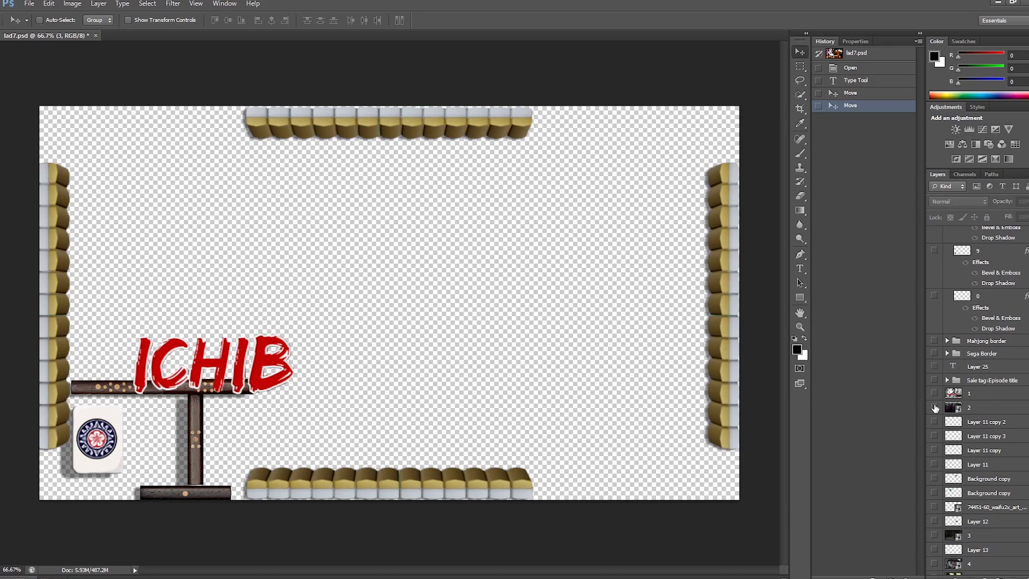
Step: Toggle background layer 2 and show layer 1 with the black-and-white Ichiban Kasuga portrait behind the mahjong border
{"action": "left_click", "coordinate": [935, 409]}
{"action": "left_click", "coordinate": [935, 408]}
{"action": "left_click", "coordinate": [933, 394]}
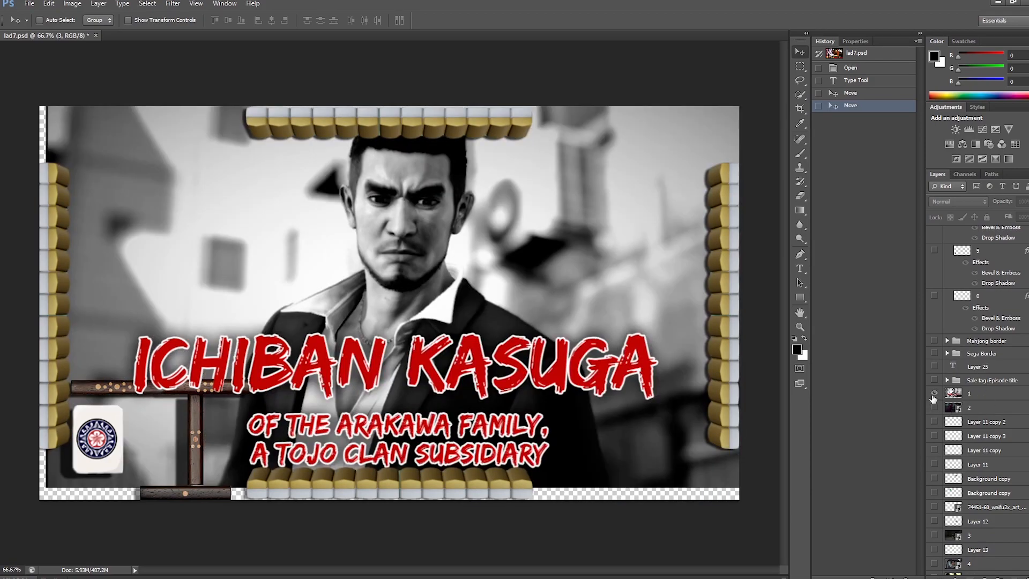
Step: Toggle tile layer 1 and Layer 9 in the Mahjong # group off and on to compare the lettering over the number frame
{"action": "scroll", "coordinate": [958, 369], "scroll_direction": "up", "scroll_amount": 8}
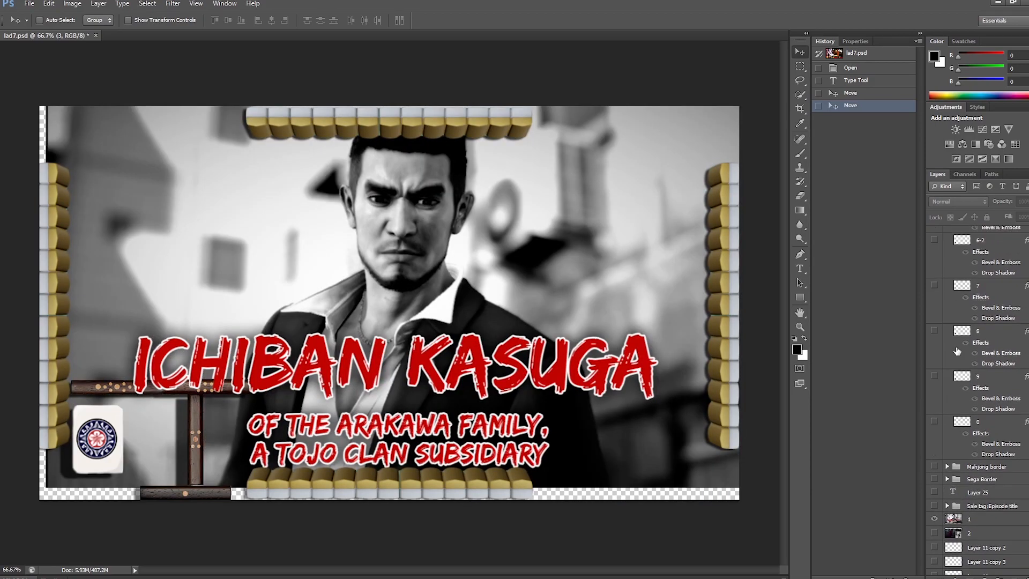
{"action": "scroll", "coordinate": [969, 343], "scroll_direction": "up", "scroll_amount": 1}
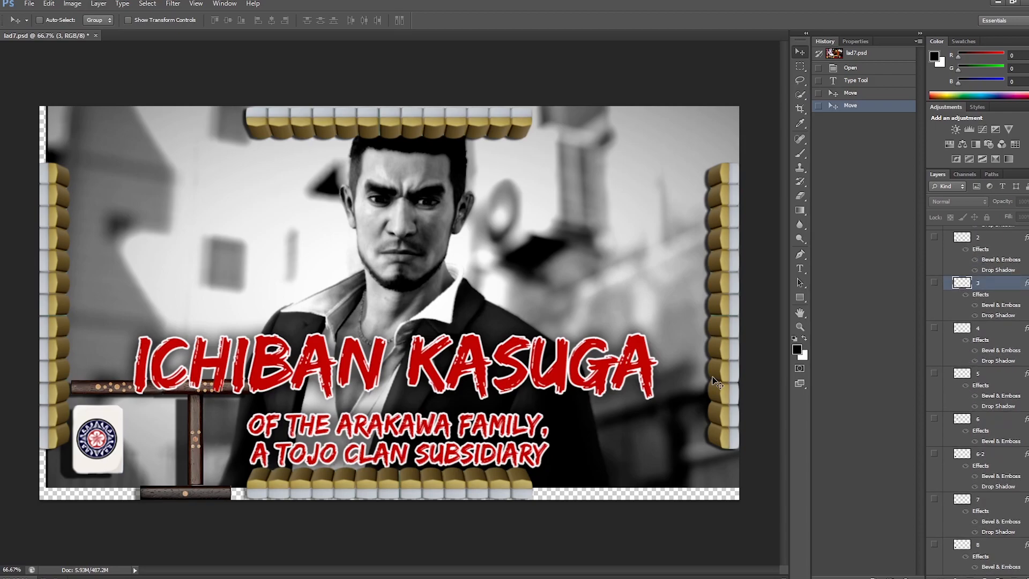
{"action": "scroll", "coordinate": [975, 310], "scroll_direction": "up", "scroll_amount": 3}
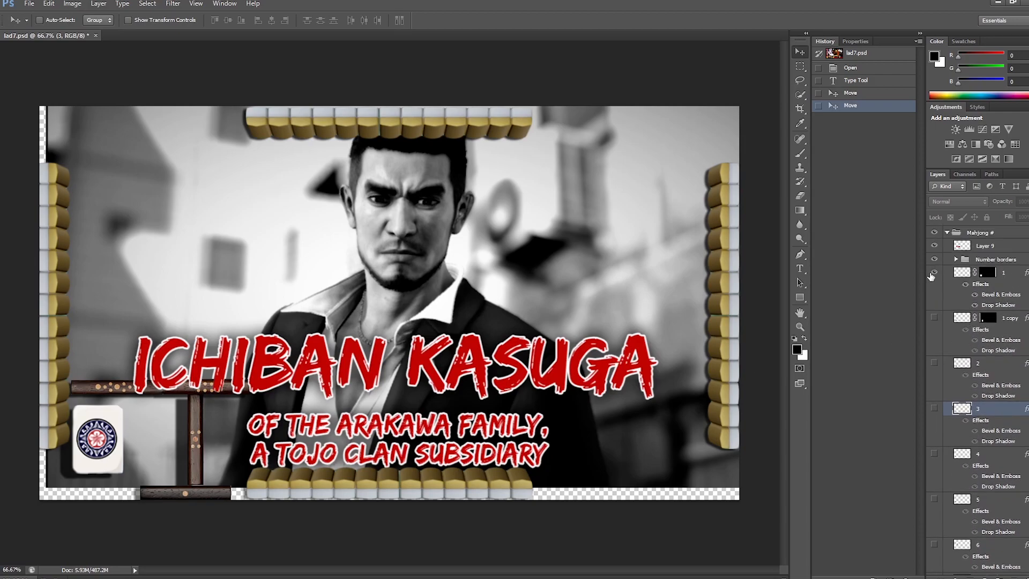
{"action": "left_click", "coordinate": [934, 273]}
{"action": "left_click", "coordinate": [934, 274]}
{"action": "left_click", "coordinate": [934, 246]}
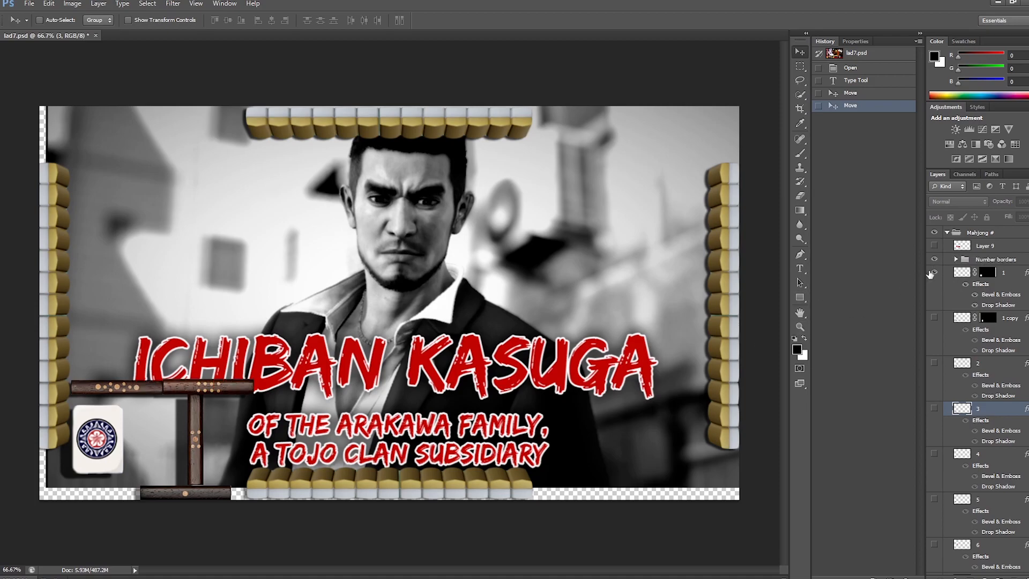
{"action": "left_click", "coordinate": [933, 247]}
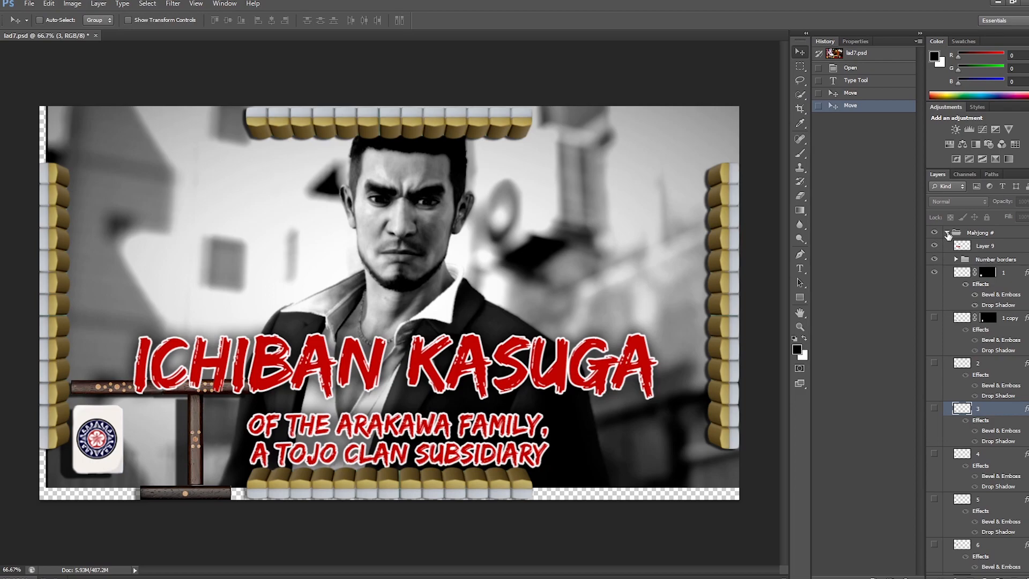
Step: Collapse the Mahjong # group and hide it together with background layer 1, leaving the canvas empty
{"action": "left_click", "coordinate": [946, 233]}
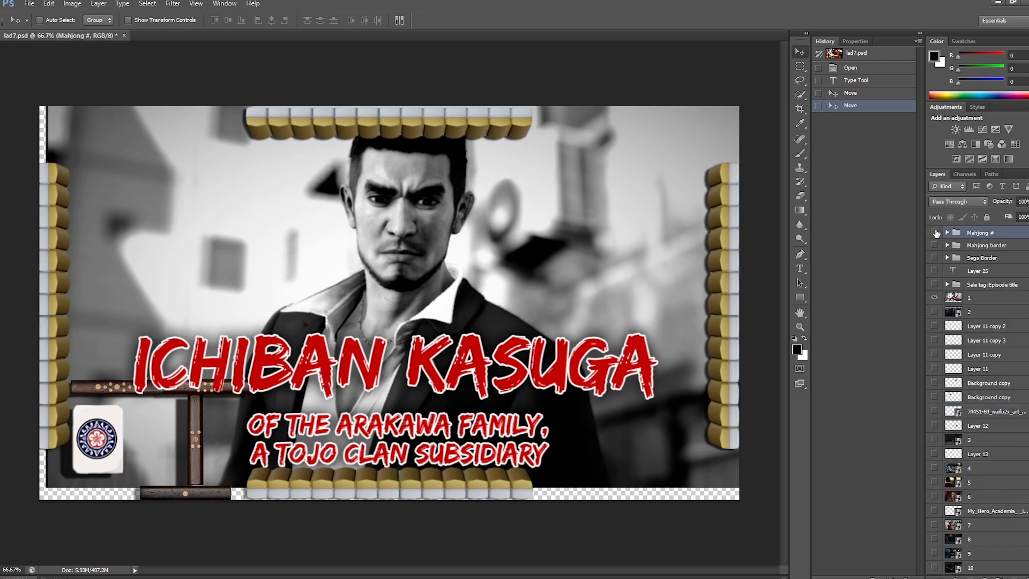
{"action": "left_click", "coordinate": [935, 232]}
{"action": "left_click", "coordinate": [934, 297]}
{"action": "scroll", "coordinate": [940, 403], "scroll_direction": "down", "scroll_amount": 3}
{"action": "scroll", "coordinate": [943, 412], "scroll_direction": "up", "scroll_amount": 3}
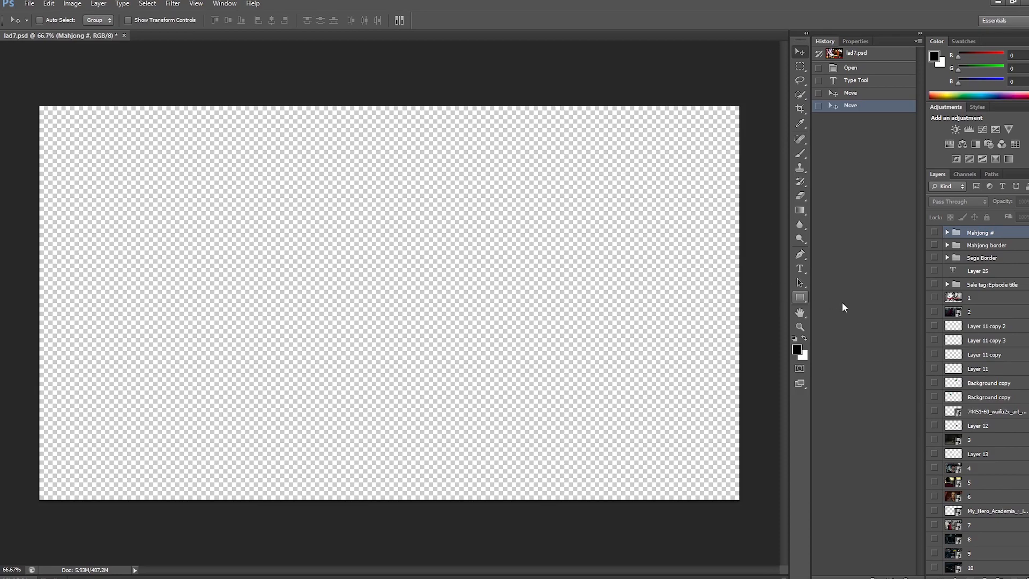
Step: Show the Sega Border and Sale tag:Episode title groups, and hide the Dagashi Kashi character layer in the latter
{"action": "left_click", "coordinate": [934, 257]}
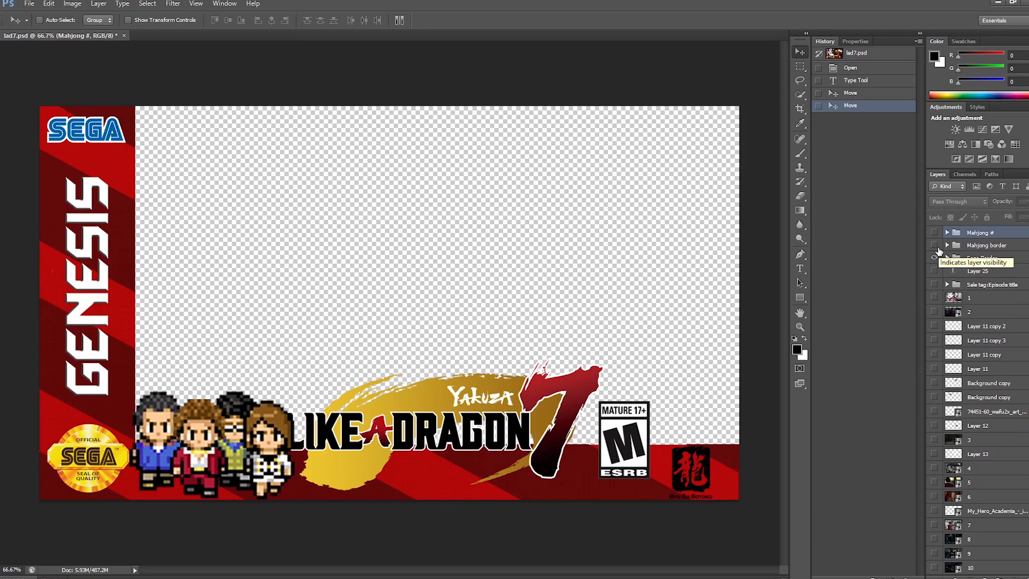
{"action": "left_click", "coordinate": [935, 284]}
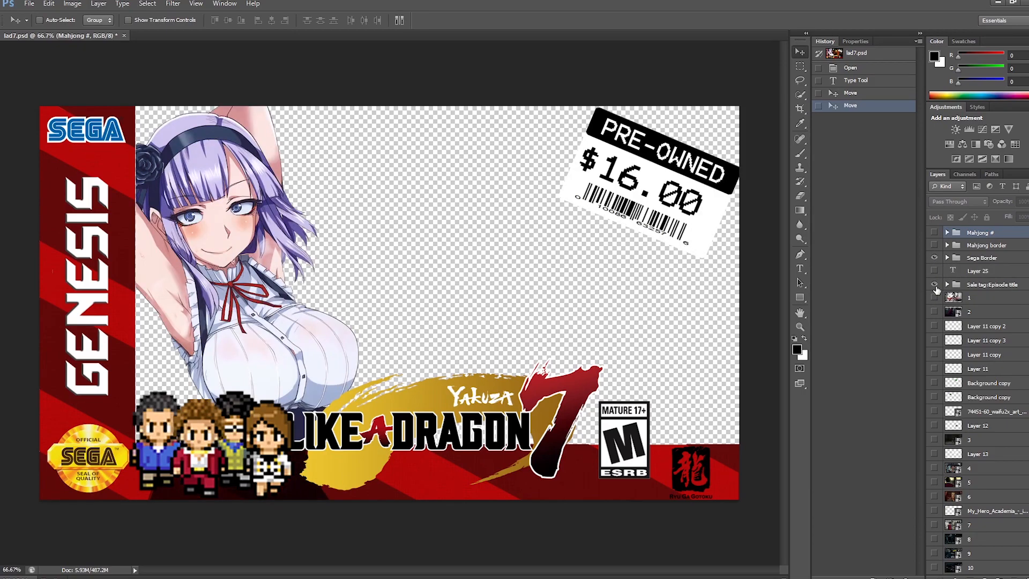
{"action": "left_click", "coordinate": [946, 284]}
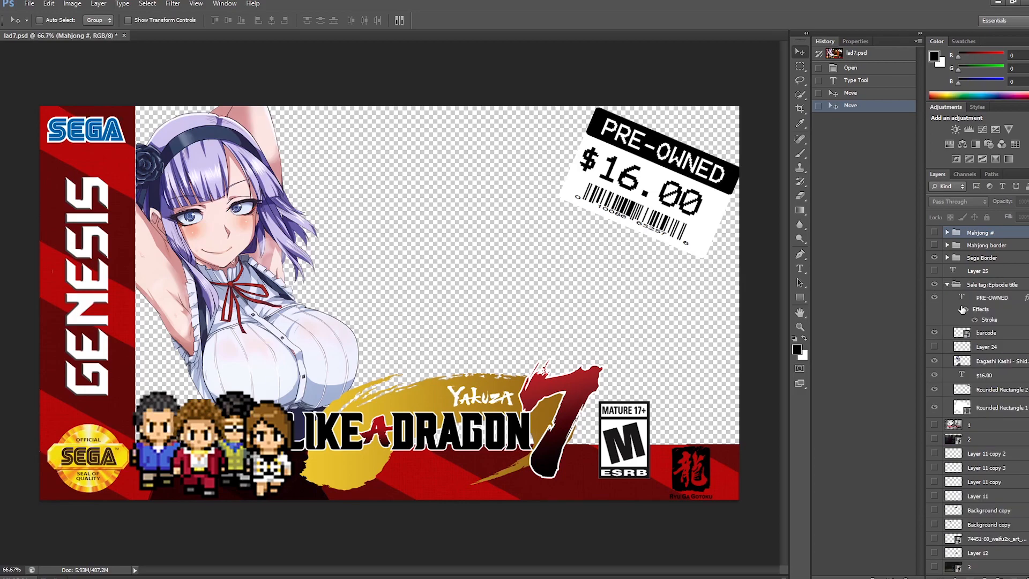
{"action": "left_click", "coordinate": [934, 362]}
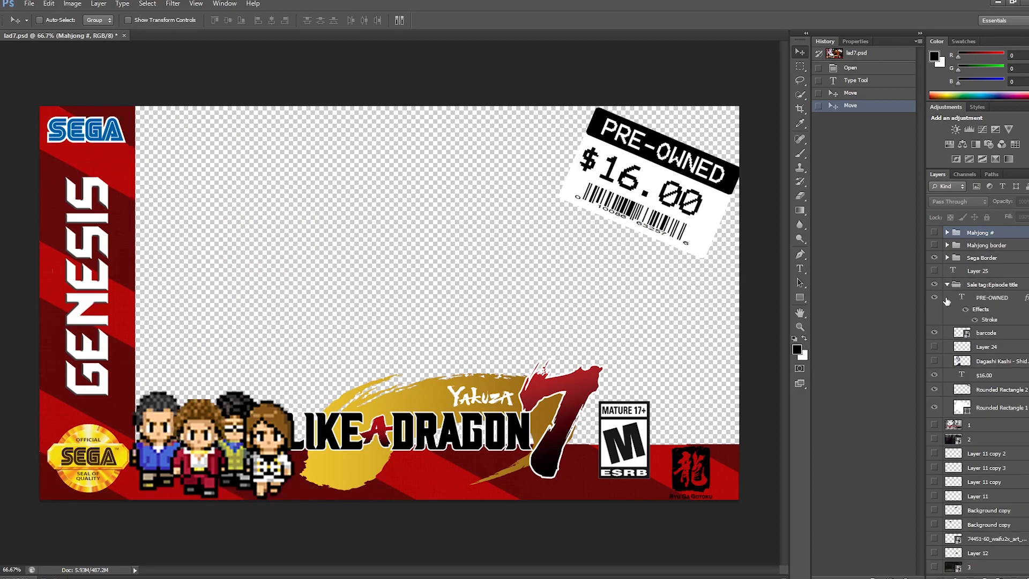
Step: Show background layer 16 with the bar scene behind the Sega border and sale tag
{"action": "scroll", "coordinate": [948, 288], "scroll_direction": "down", "scroll_amount": 10}
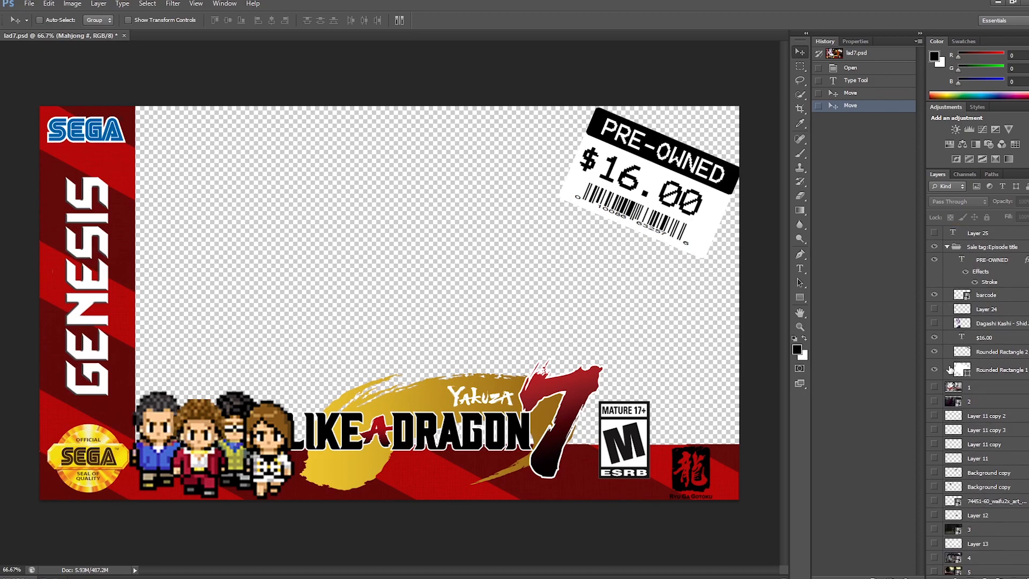
{"action": "scroll", "coordinate": [956, 408], "scroll_direction": "down", "scroll_amount": 2}
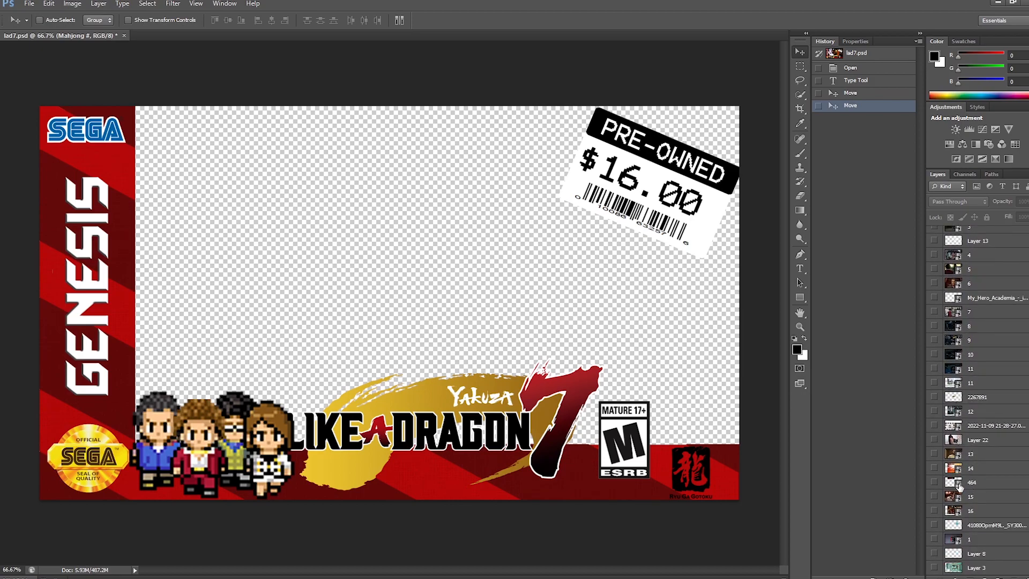
{"action": "left_click", "coordinate": [934, 510]}
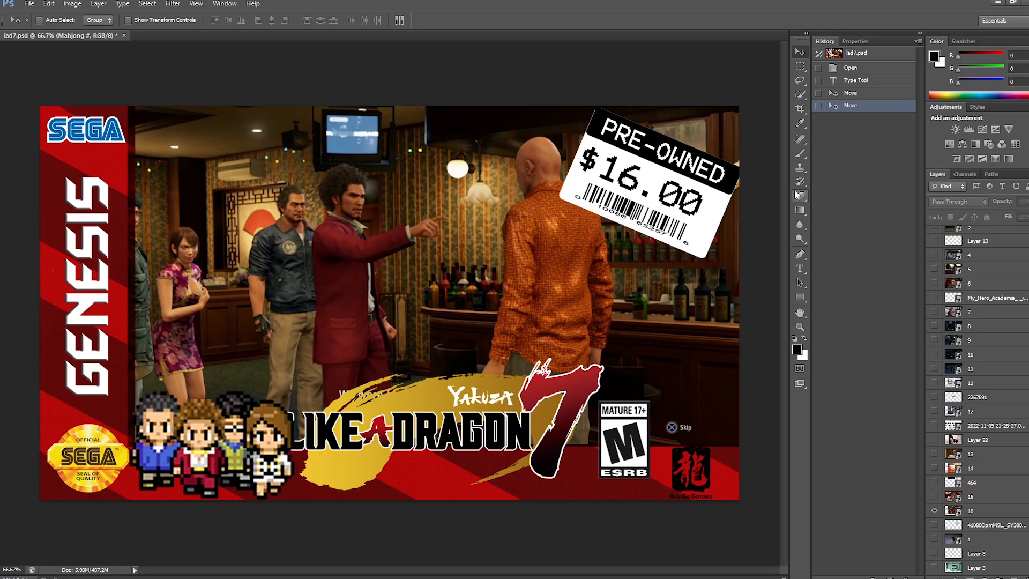
{"action": "left_click", "coordinate": [800, 267]}
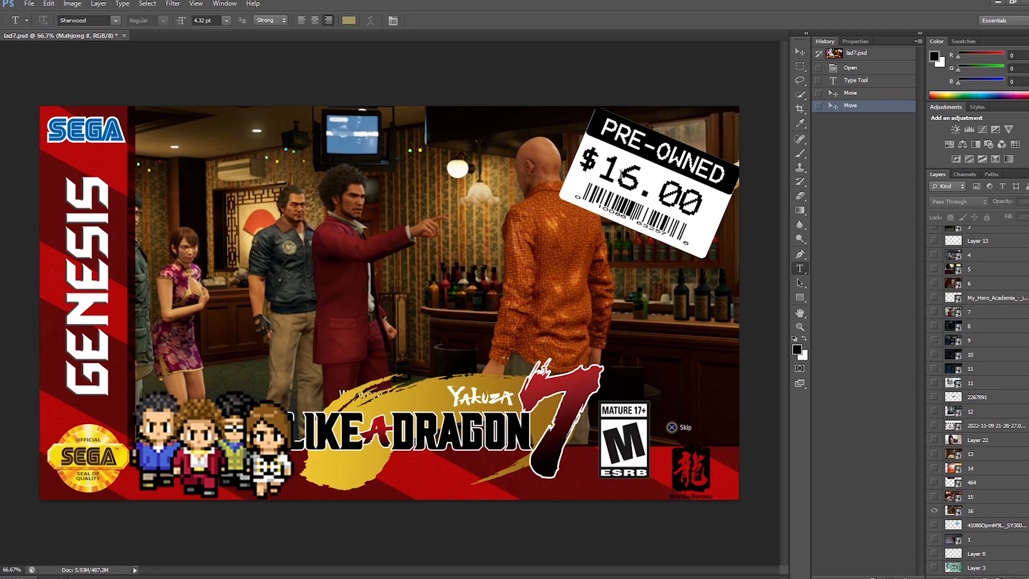
{"action": "left_click", "coordinate": [620, 174]}
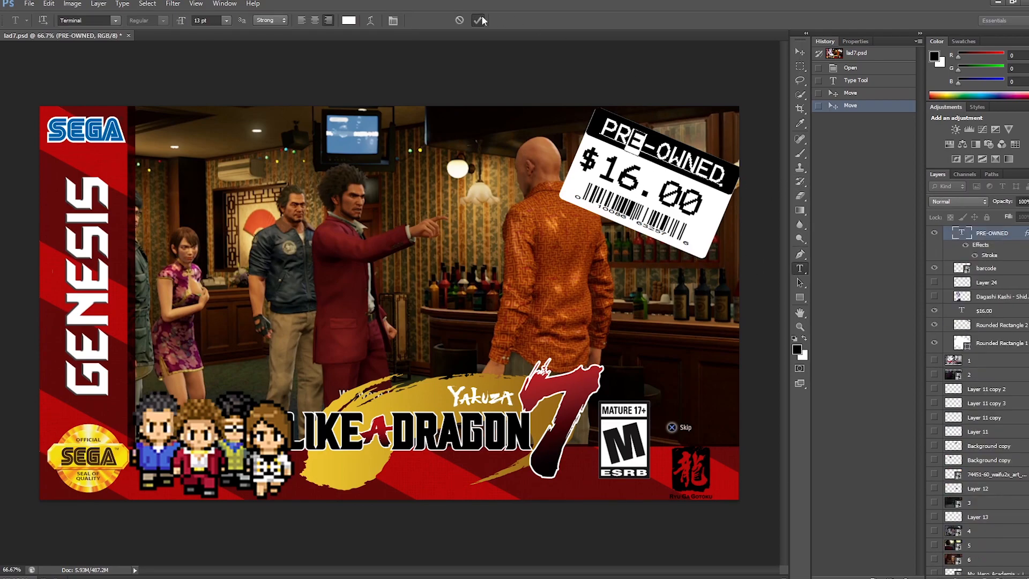
{"action": "left_click", "coordinate": [478, 21]}
{"action": "left_click", "coordinate": [617, 199]}
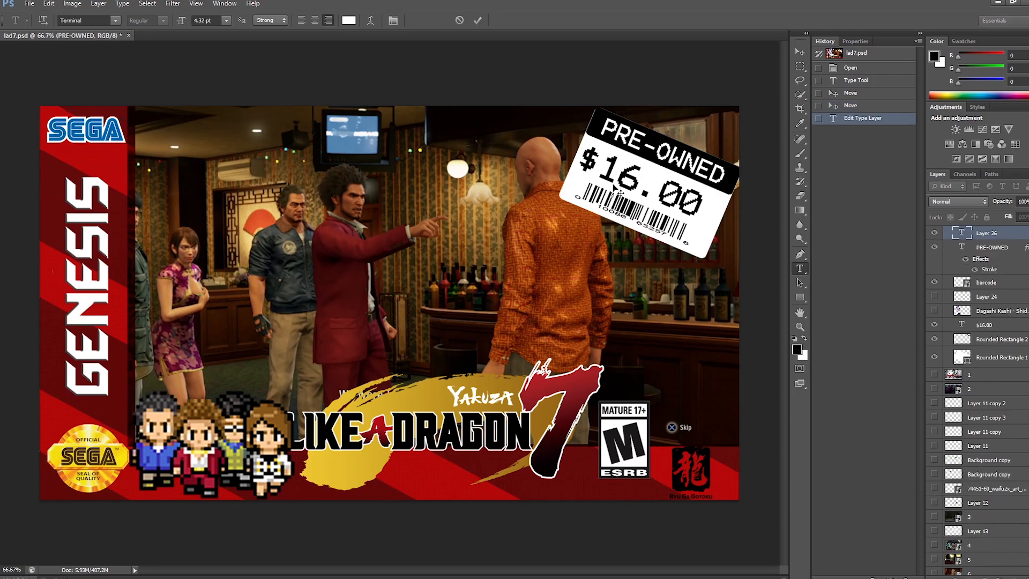
{"action": "left_click", "coordinate": [459, 21]}
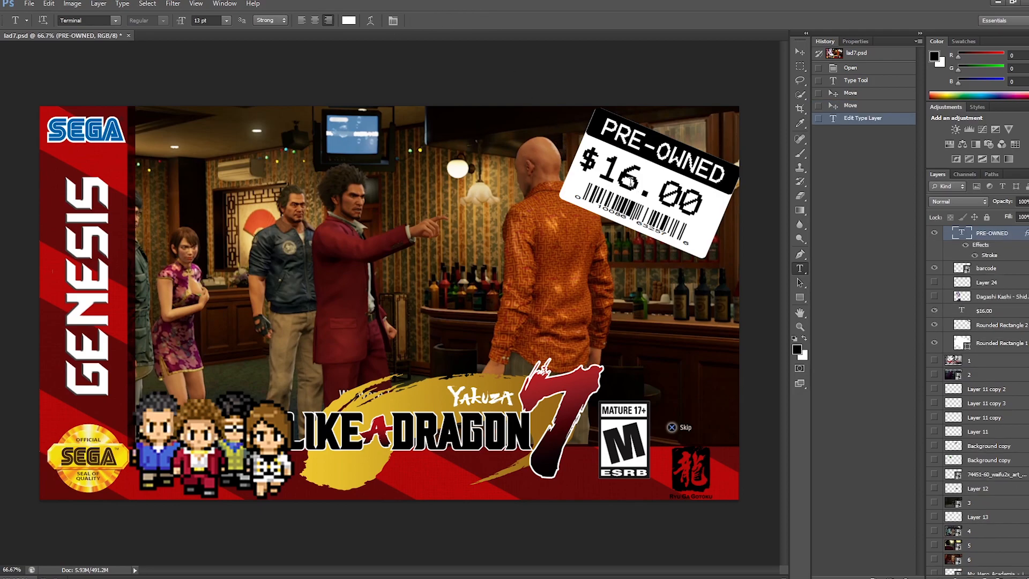
Step: Retype the 6 in the sale tag's $16.00 price text with the Type tool and commit the edit
{"action": "left_click", "coordinate": [614, 188]}
{"action": "left_click_drag", "start_coordinate": [617, 187], "coordinate": [626, 185]}
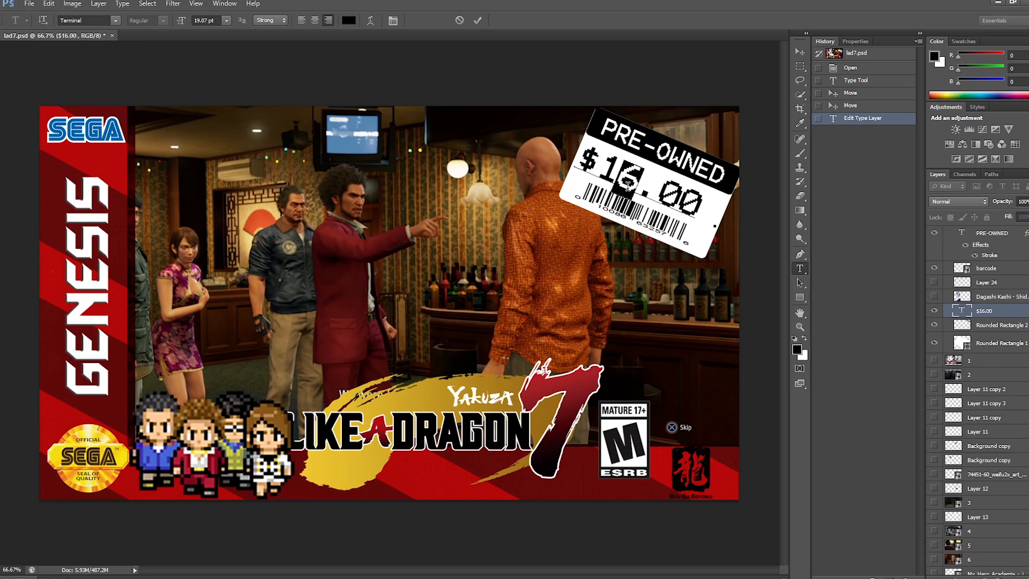
{"action": "type", "text": "5"}
{"action": "key", "text": "BackSpace"}
{"action": "type", "text": "6"}
{"action": "key", "text": "ctrl+Return"}
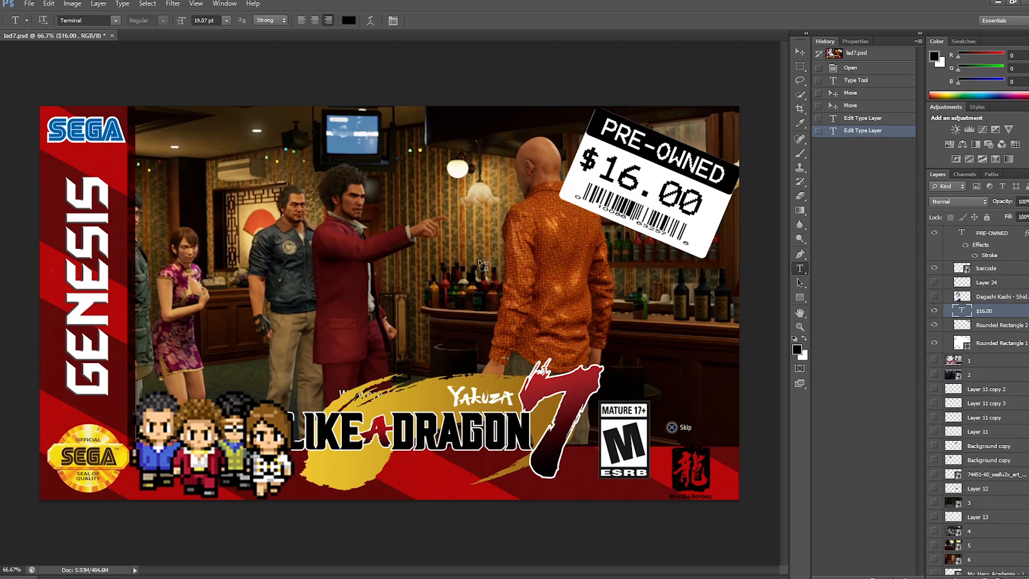
Step: Replace background layer 16 with layer 15 and show layer 464 with the D.A.R.E. banner over it
{"action": "scroll", "coordinate": [973, 388], "scroll_direction": "up", "scroll_amount": 3}
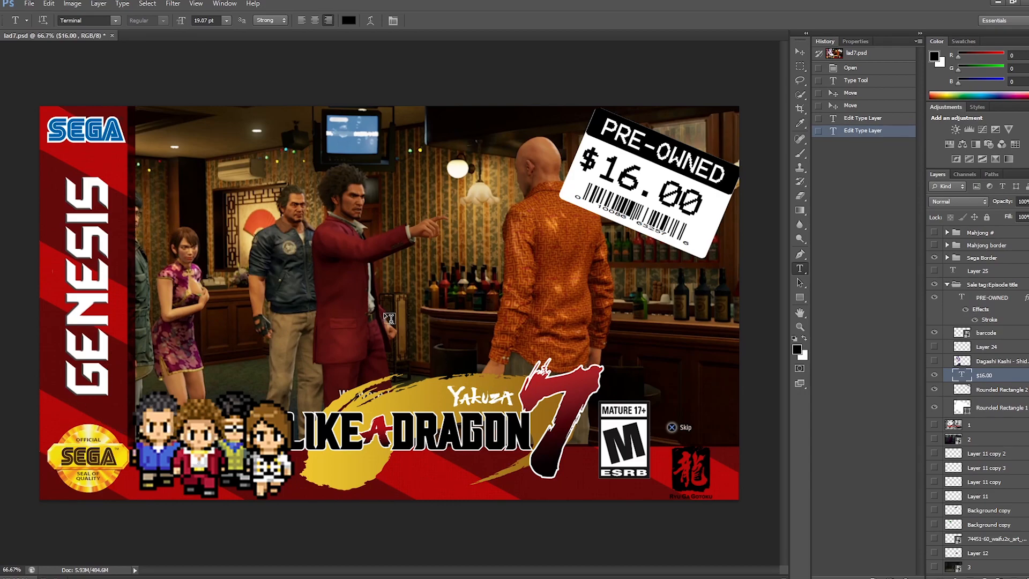
{"action": "scroll", "coordinate": [932, 502], "scroll_direction": "down", "scroll_amount": 10}
{"action": "left_click", "coordinate": [933, 497]}
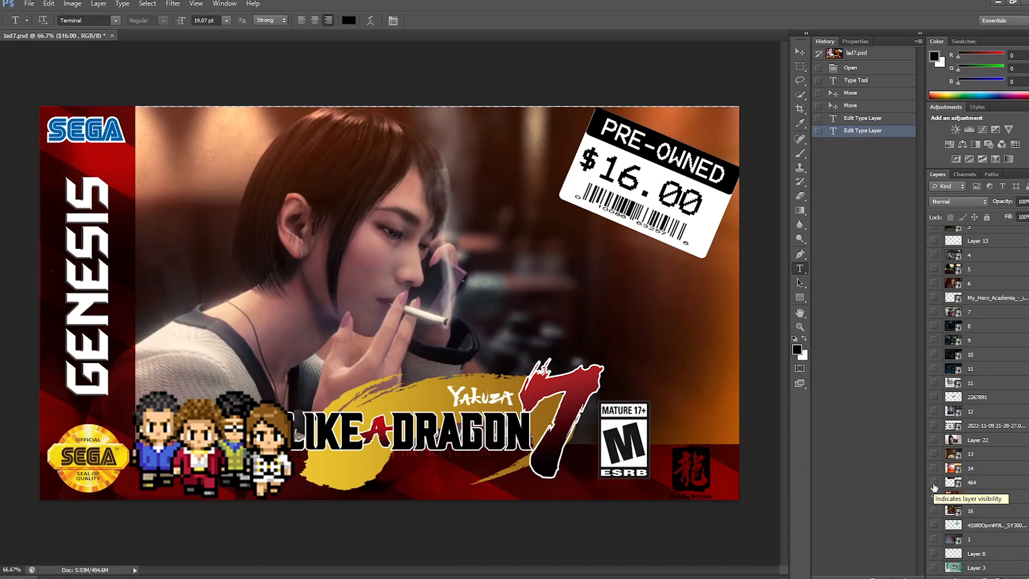
{"action": "left_click", "coordinate": [933, 483]}
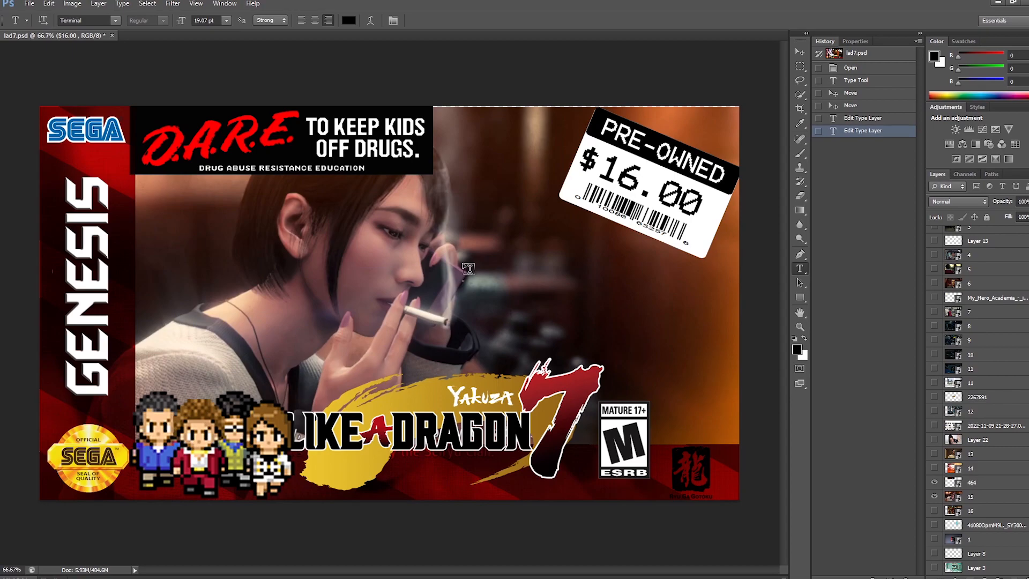
Step: Switch to the Move tool, and replace layers 464 and 15 with background layer 14 showing the battle scene
{"action": "left_click", "coordinate": [799, 50]}
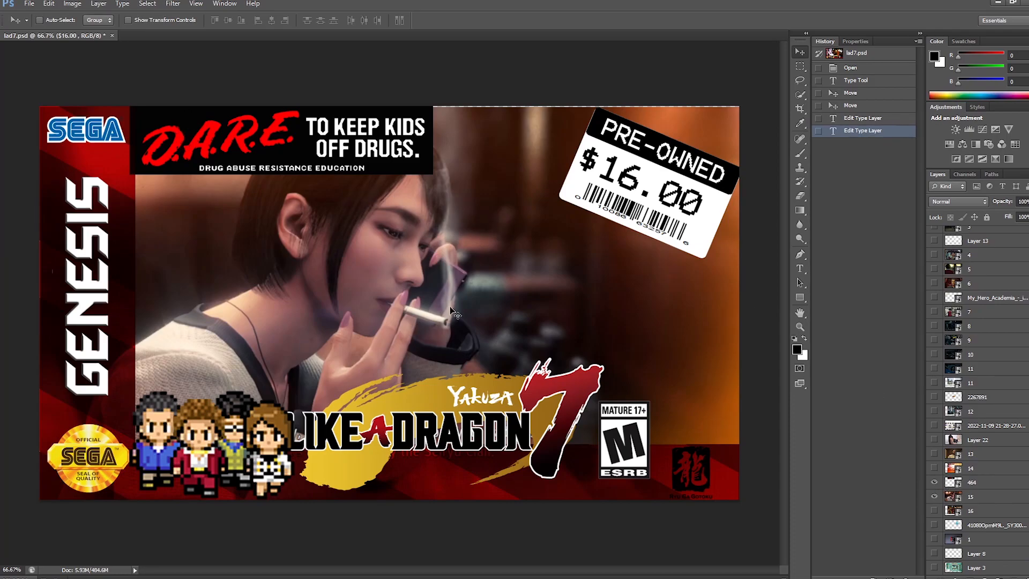
{"action": "left_click", "coordinate": [934, 483]}
{"action": "left_click", "coordinate": [933, 468]}
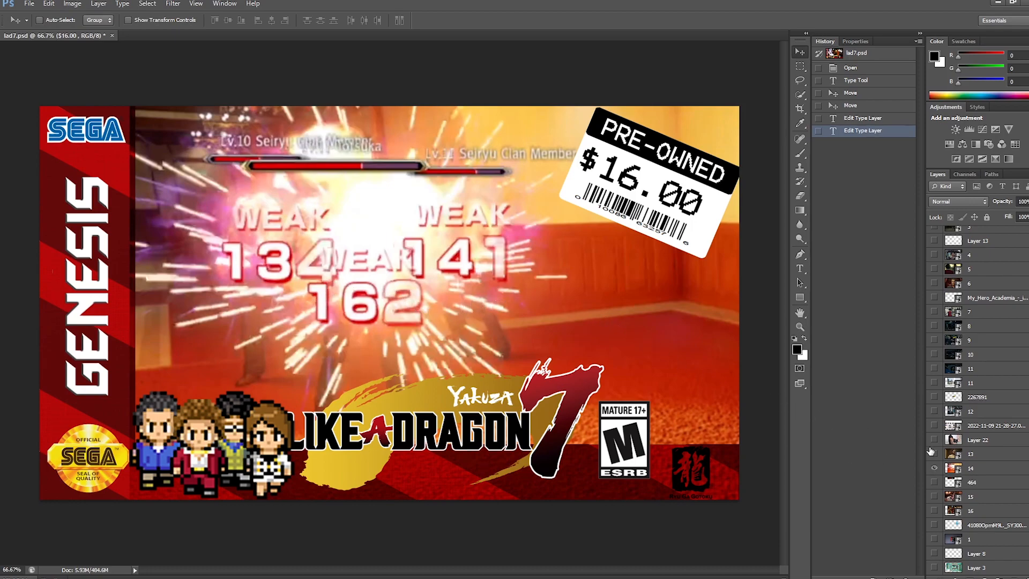
Step: Replace background layer 14 with layer 13 and show the semi-transparent Layer 22 over it
{"action": "left_click", "coordinate": [933, 468]}
{"action": "left_click", "coordinate": [934, 454]}
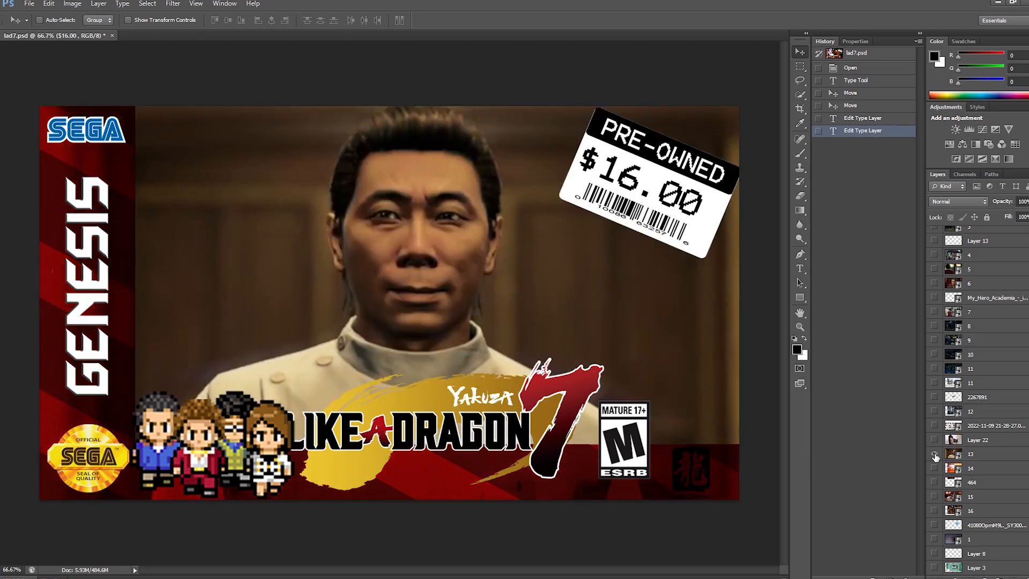
{"action": "left_click", "coordinate": [934, 441]}
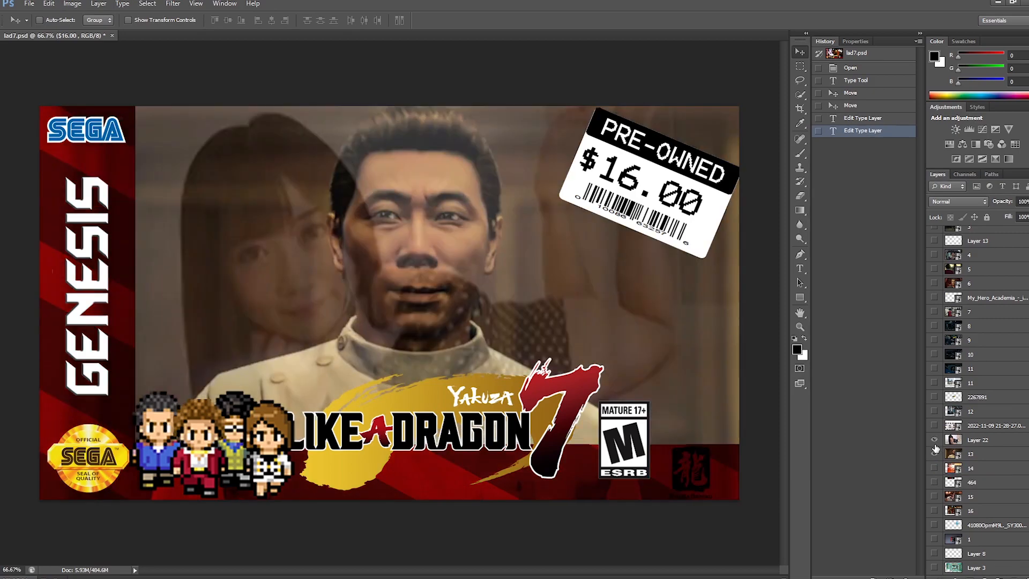
Step: Show Layer 22 alone at 100% opacity, lower it to 26%, and bring back layer 13 beneath it
{"action": "left_click", "coordinate": [933, 453]}
{"action": "left_click", "coordinate": [935, 455]}
{"action": "left_click", "coordinate": [963, 444]}
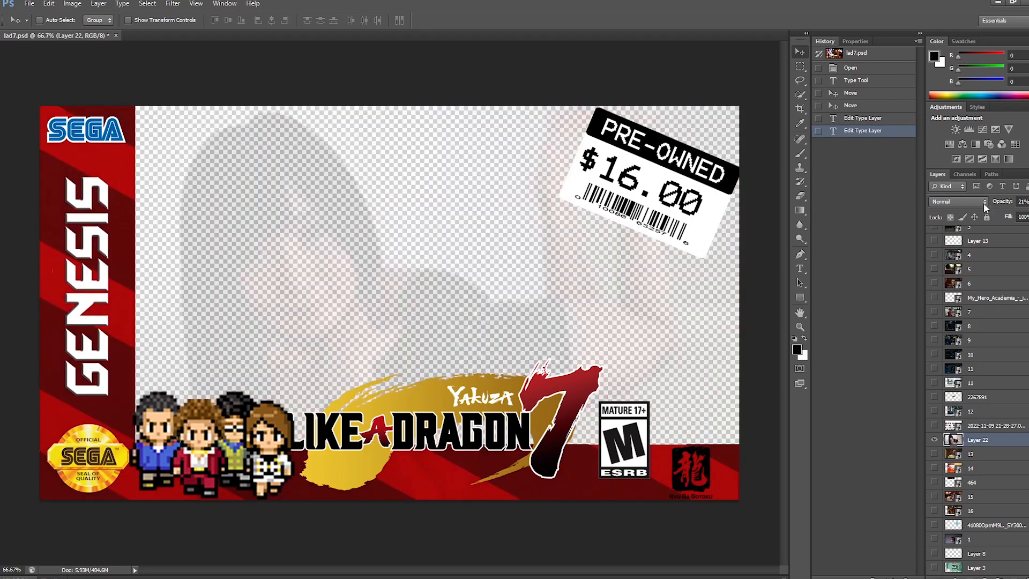
{"action": "left_click", "coordinate": [1026, 202]}
{"action": "left_click_drag", "start_coordinate": [996, 213], "coordinate": [1027, 213]}
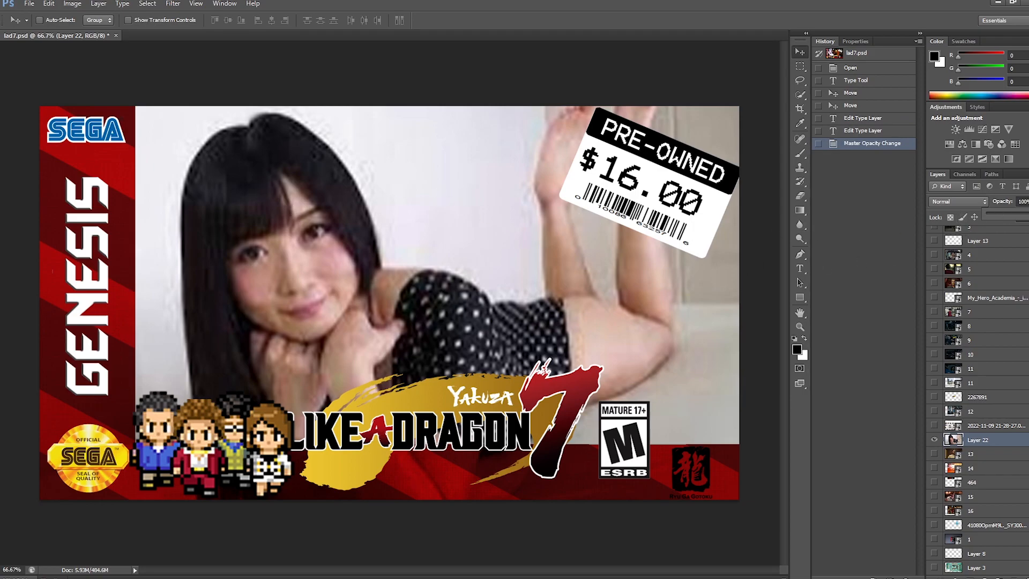
{"action": "left_click_drag", "start_coordinate": [1004, 214], "coordinate": [1000, 213]}
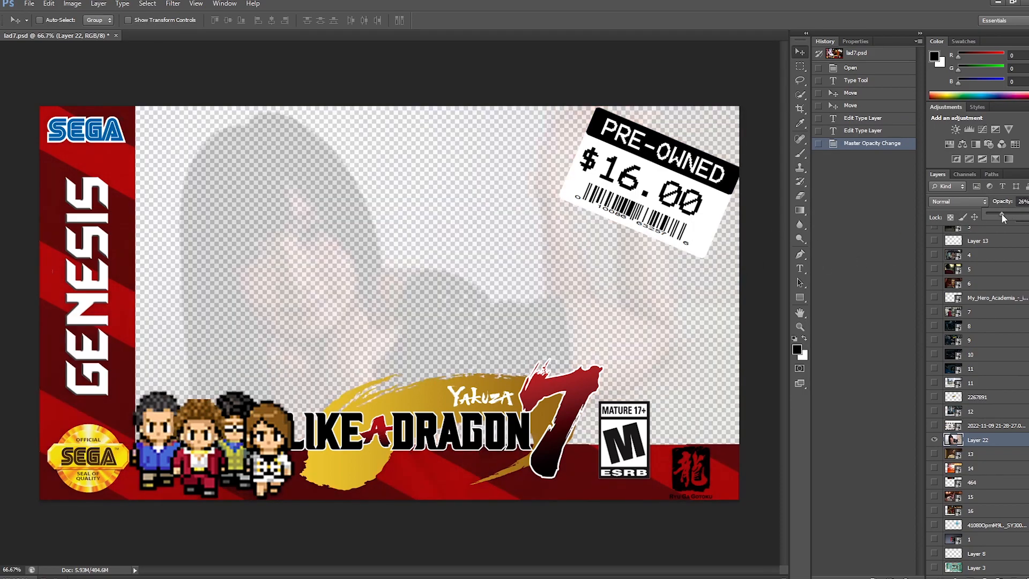
{"action": "left_click", "coordinate": [933, 440]}
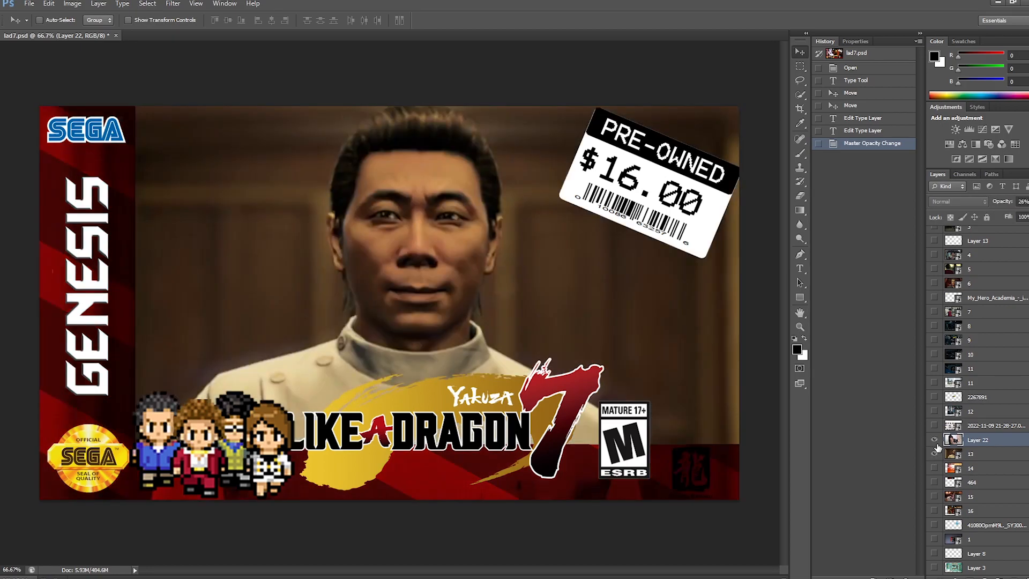
{"action": "left_click", "coordinate": [935, 442]}
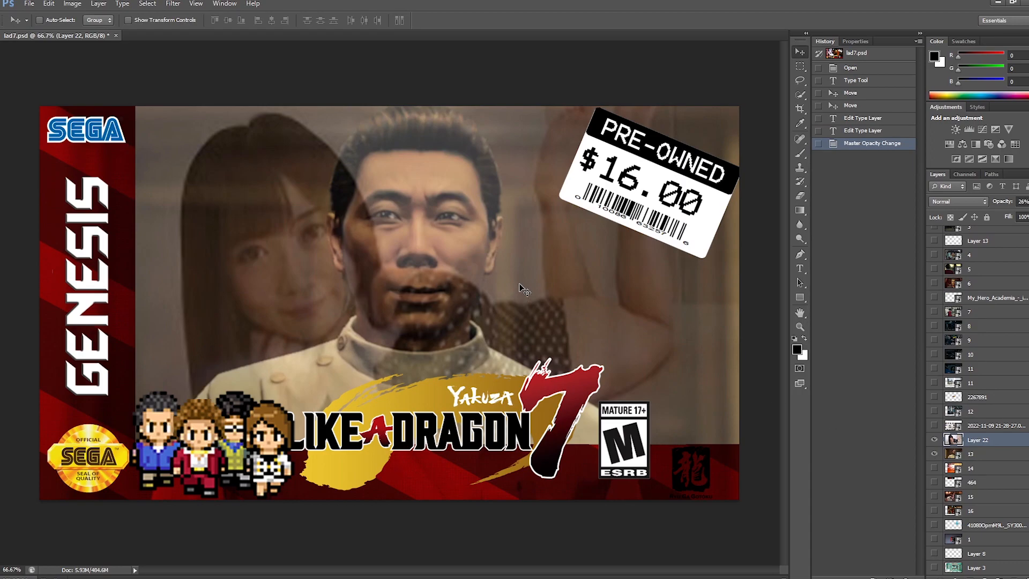
Step: Hide layers 13 and 22, and show the 2022-11-09 layer containing the image search screenshot
{"action": "left_click", "coordinate": [934, 454]}
{"action": "left_click", "coordinate": [934, 439]}
{"action": "left_click", "coordinate": [934, 426]}
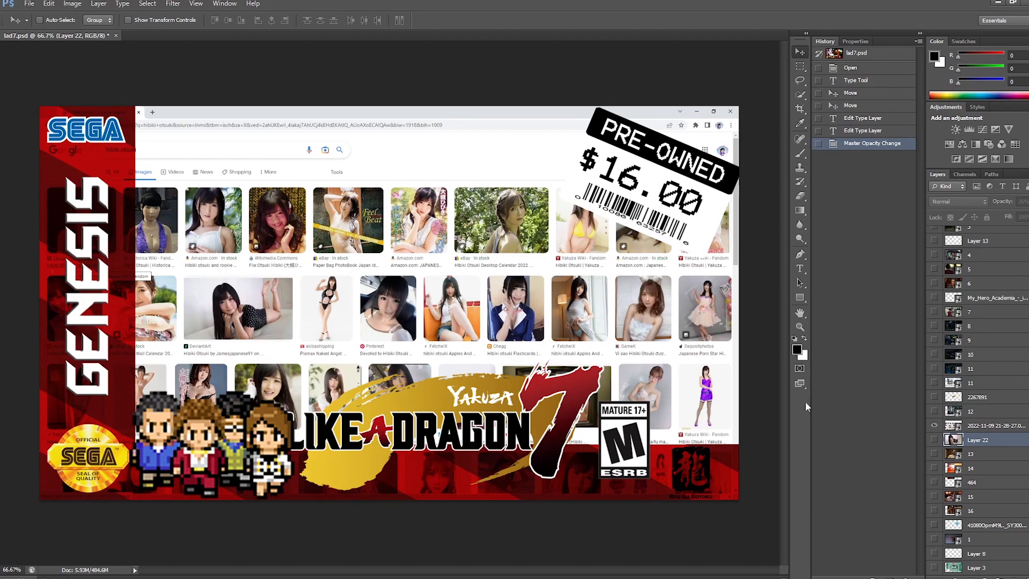
Step: Replace the image search screenshot with background layer 12 and show layer 2267891 with the Mahjong Soul logo
{"action": "left_click", "coordinate": [934, 426]}
{"action": "left_click", "coordinate": [935, 411]}
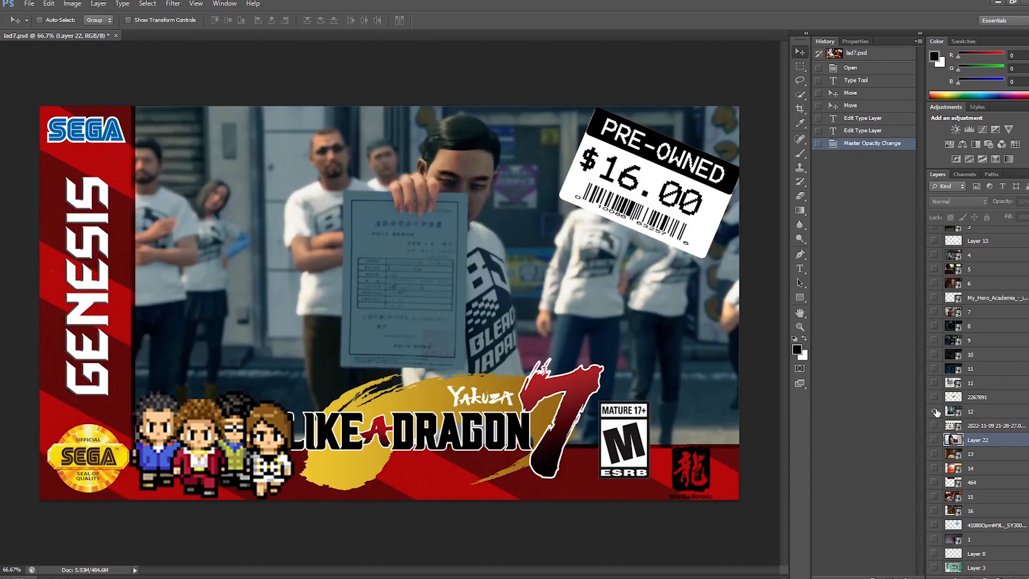
{"action": "left_click", "coordinate": [934, 397]}
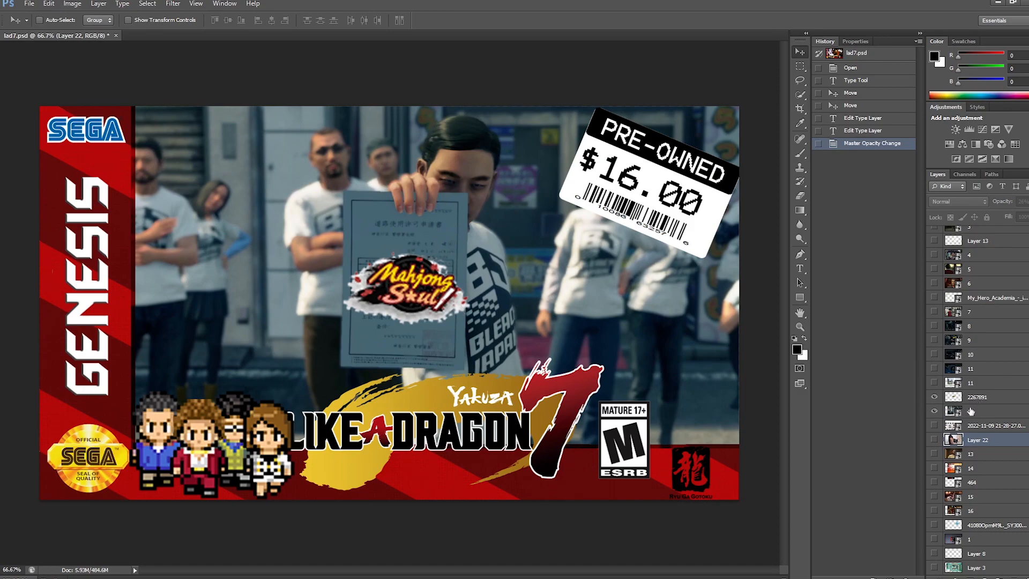
Step: Preview the lower layer 11 with the raised bat scene over layers 12 and 2267891, and hide it again
{"action": "left_click", "coordinate": [935, 382]}
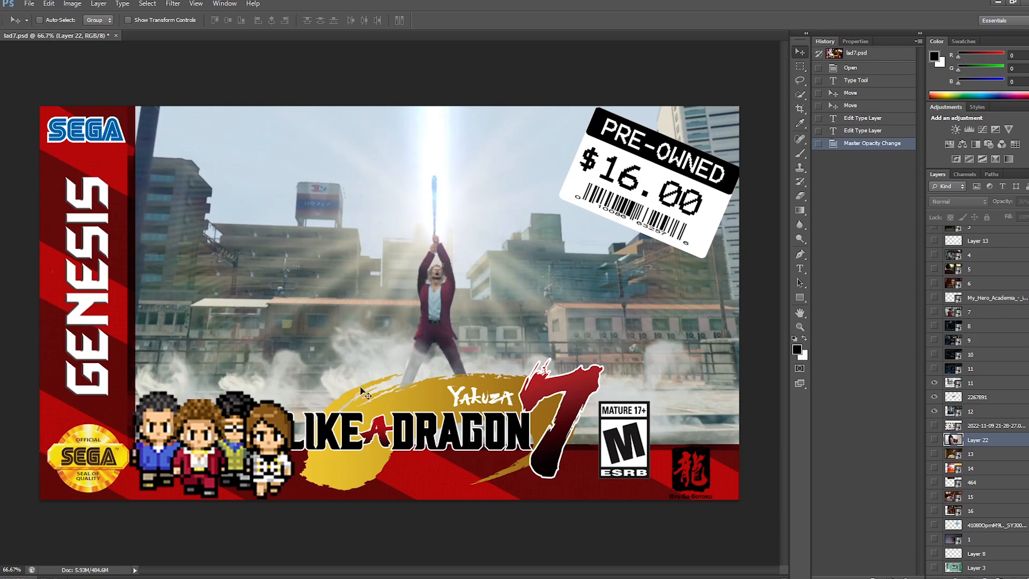
{"action": "left_click", "coordinate": [934, 382]}
{"action": "left_click", "coordinate": [934, 397]}
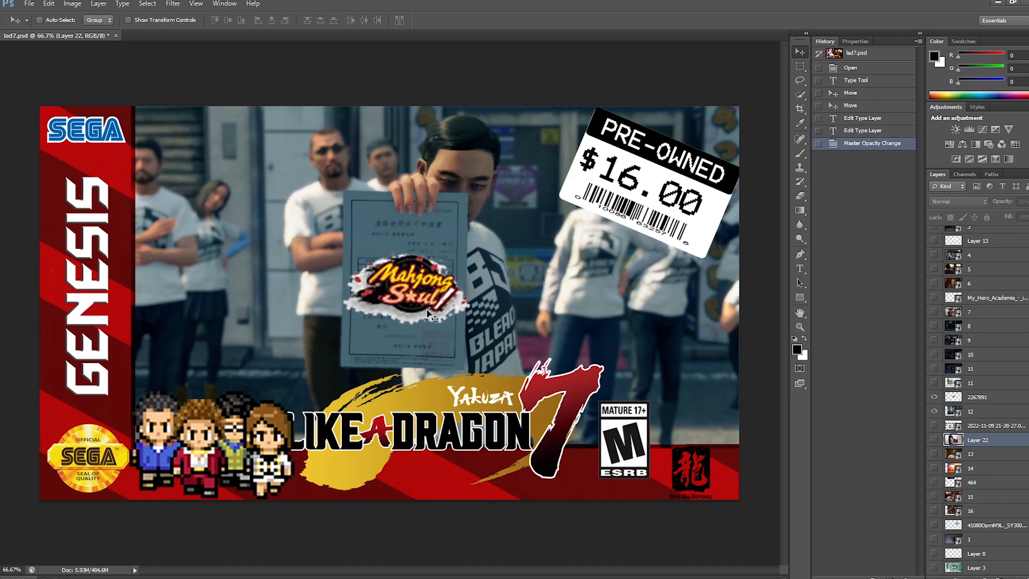
Step: Hide layers 12 and 2267891, and show the upper layer 11 with the dark close-up scene
{"action": "left_click", "coordinate": [934, 412]}
{"action": "left_click", "coordinate": [935, 397]}
{"action": "left_click", "coordinate": [933, 369]}
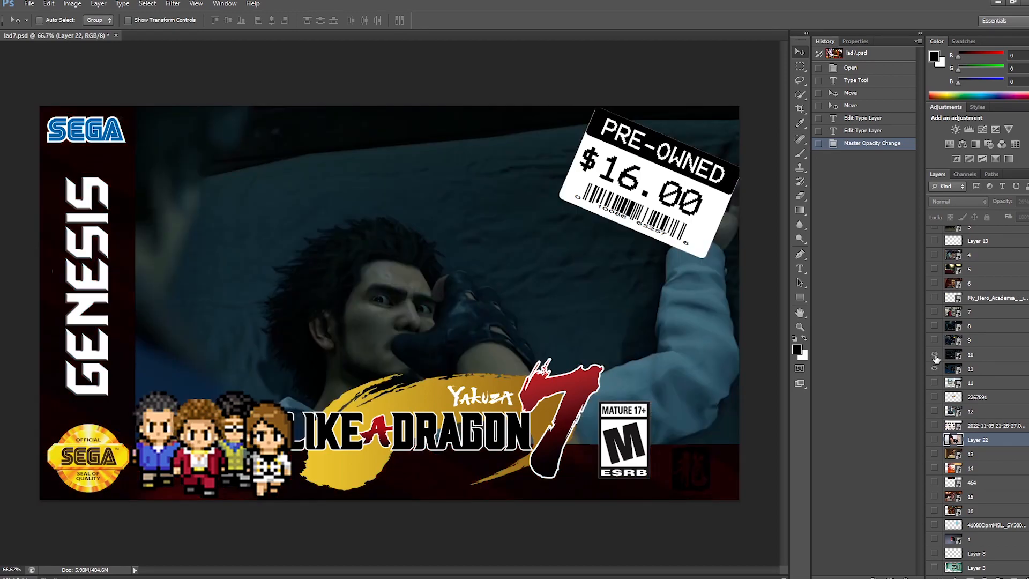
Step: Toggle background layer 10 on and off, and hide the upper layer 11
{"action": "left_click", "coordinate": [934, 354]}
{"action": "left_click", "coordinate": [934, 354]}
{"action": "left_click", "coordinate": [933, 368]}
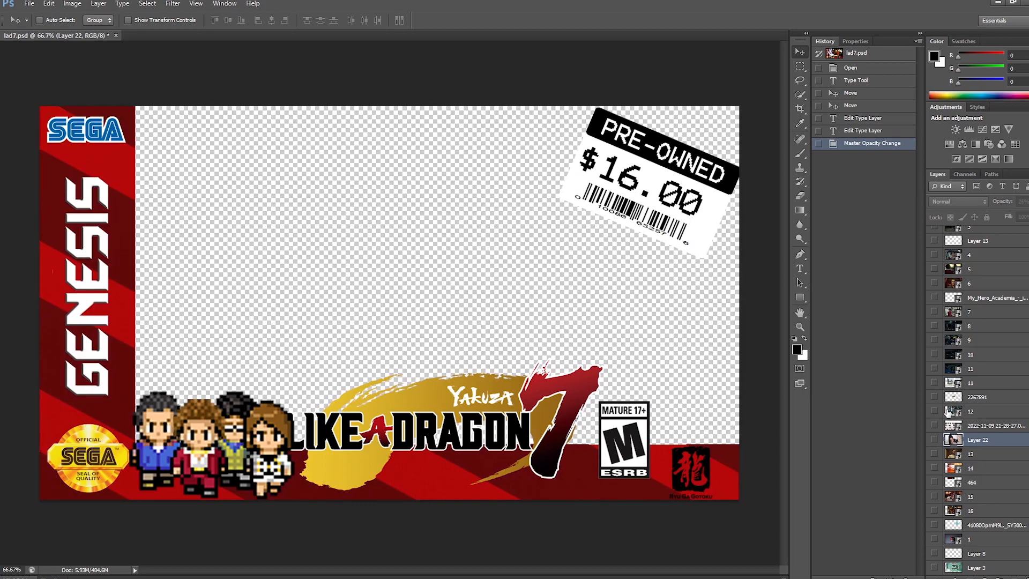